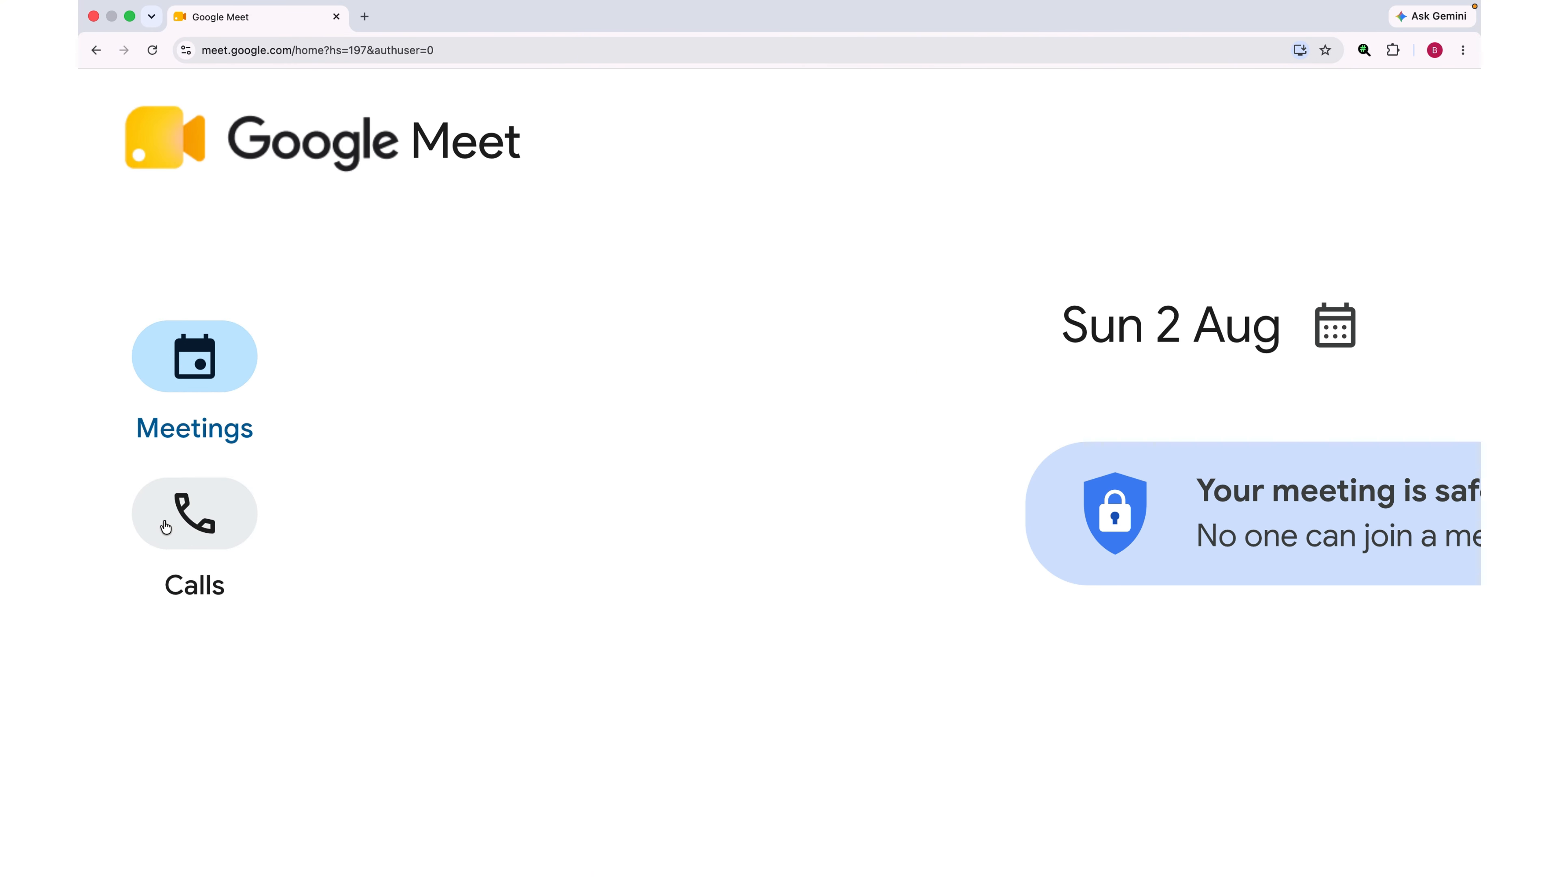
Step: Browse the Calls section and its scheduled-meetings date picker without changing anything
click(192, 535)
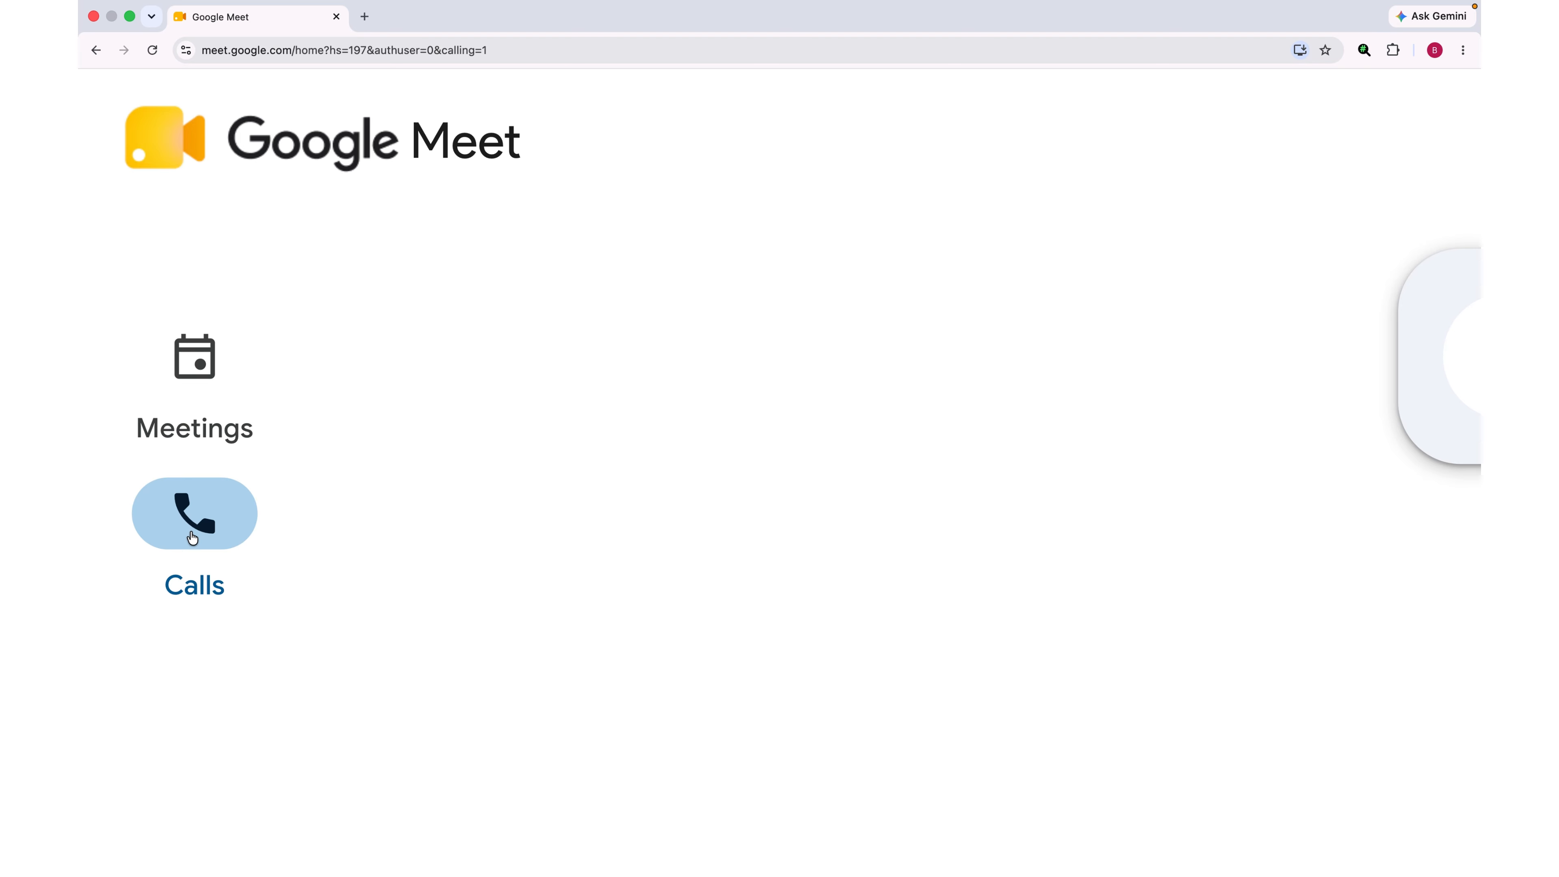
scroll(497, 557, right, 15)
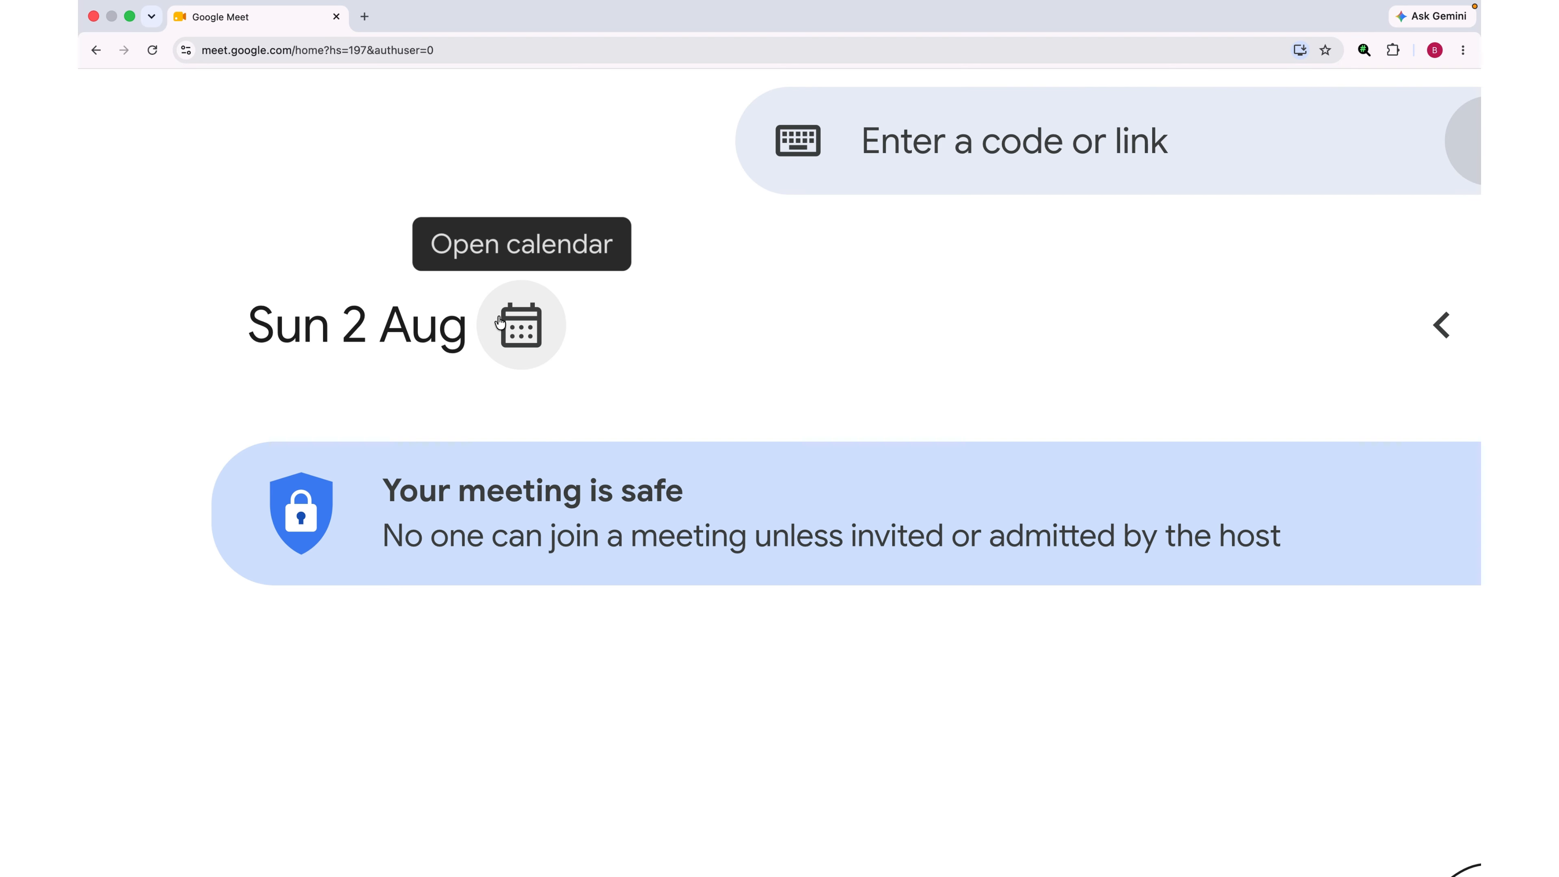
click(531, 329)
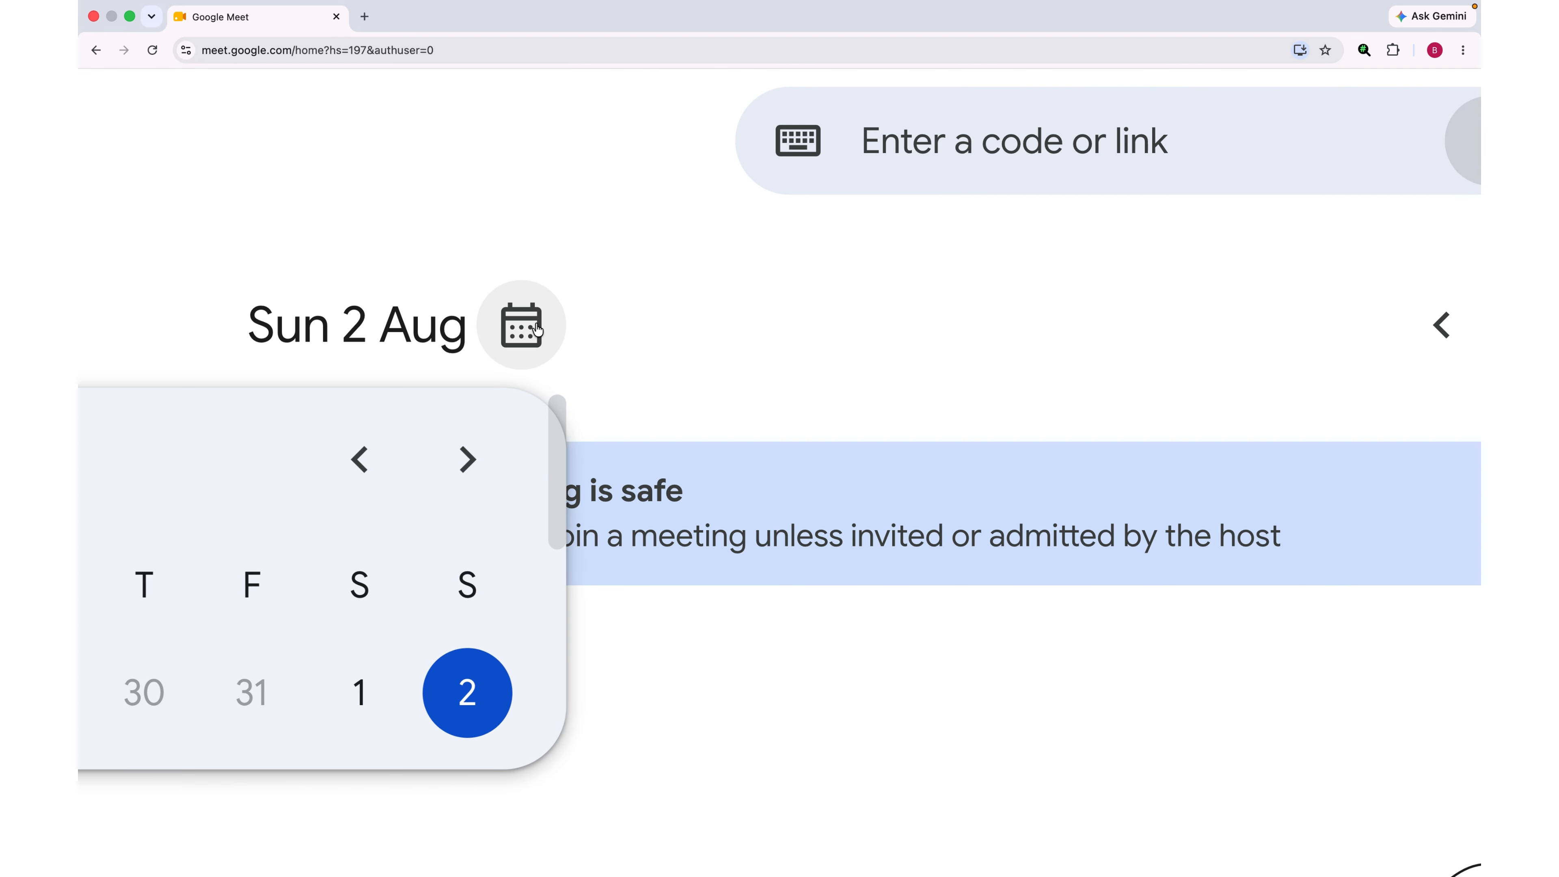
scroll(394, 521, left, 5)
scroll(394, 521, left, 2)
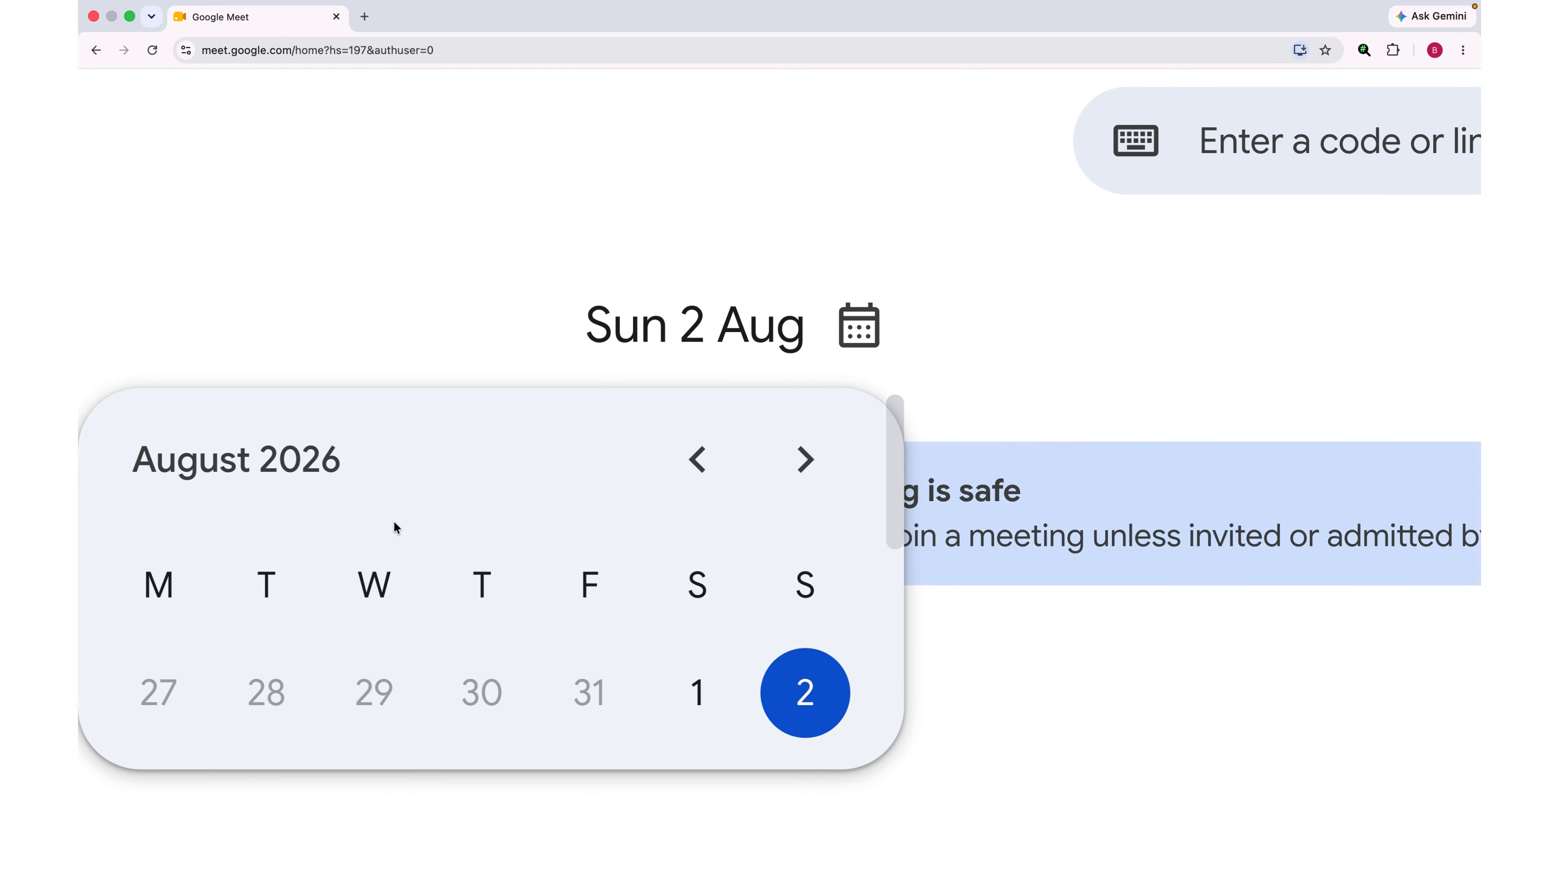
scroll(393, 520, left, 1)
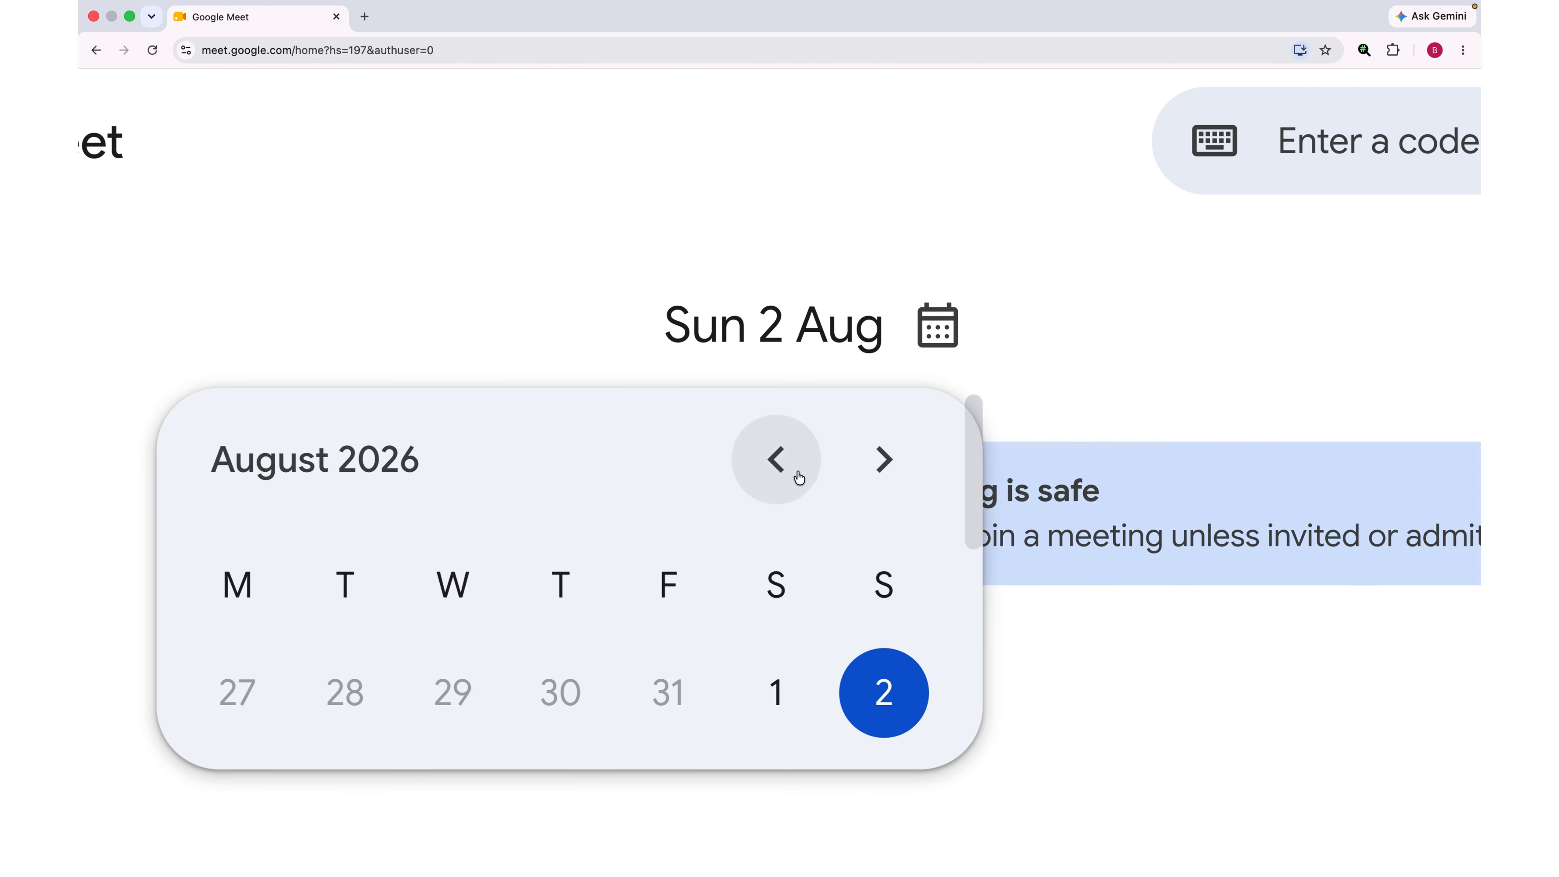
click(1096, 369)
scroll(1096, 369, right, 10)
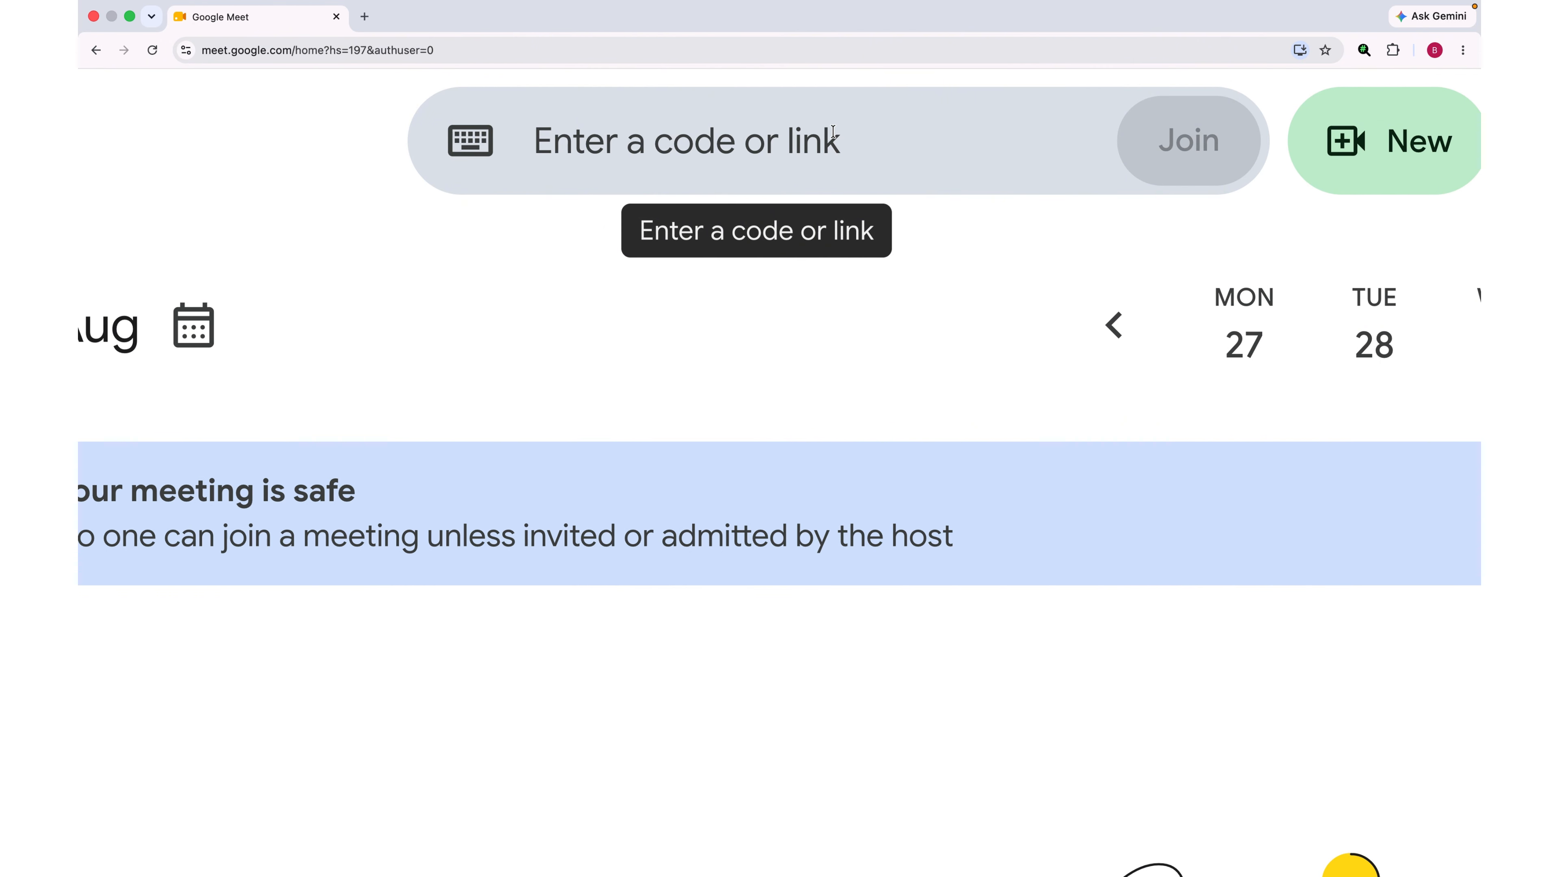
scroll(833, 131, right, 8)
Step: From the New menu, schedule in Google Calendar, opening a 2 Aug 2026 event with a Meet link
click(846, 135)
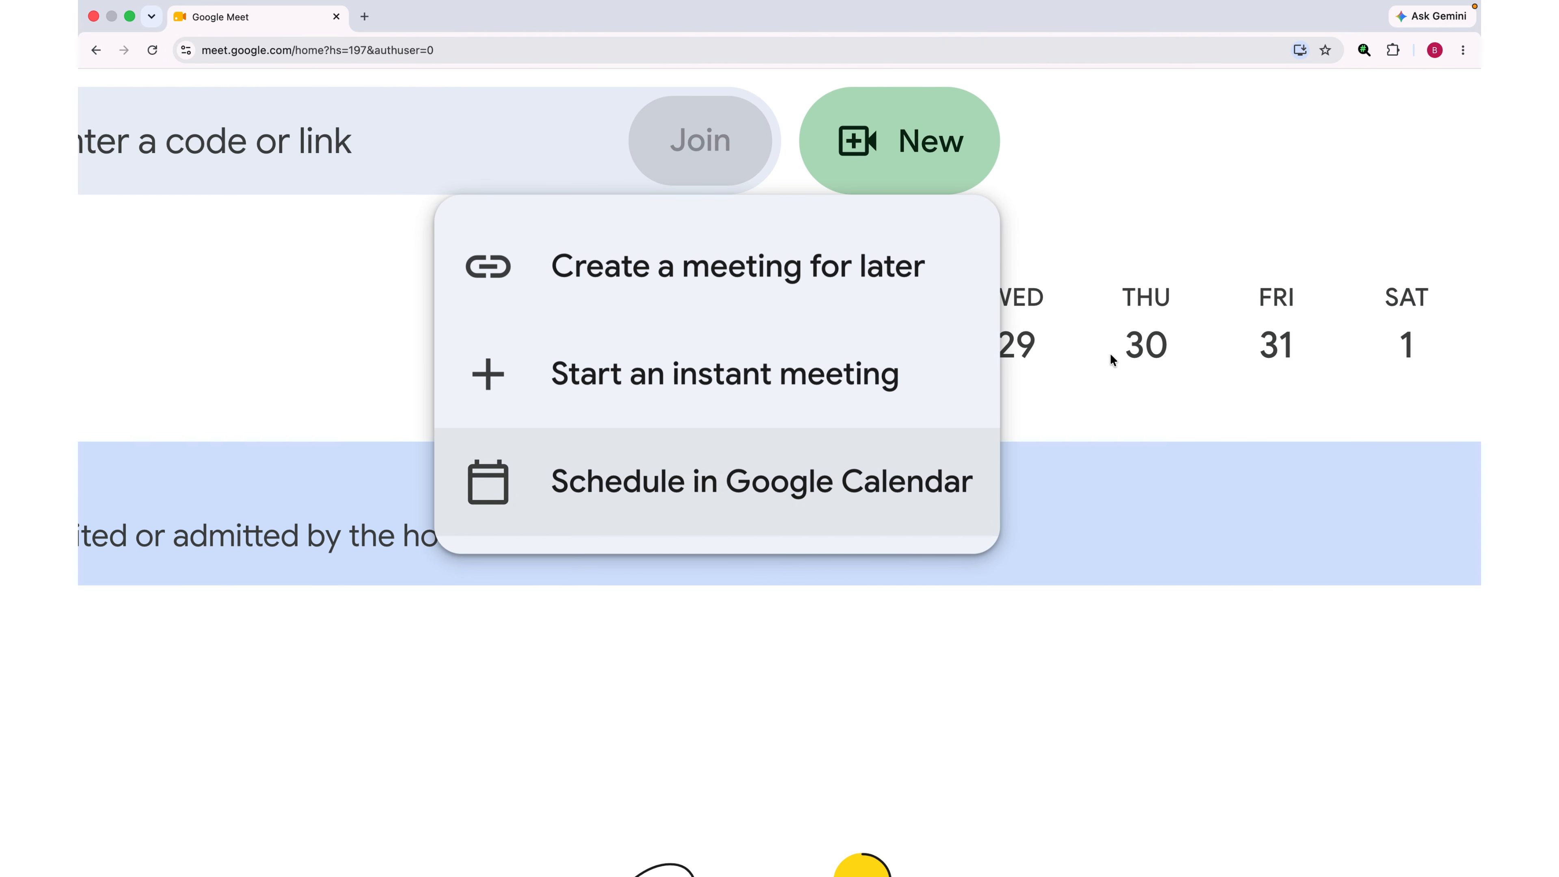
click(1168, 159)
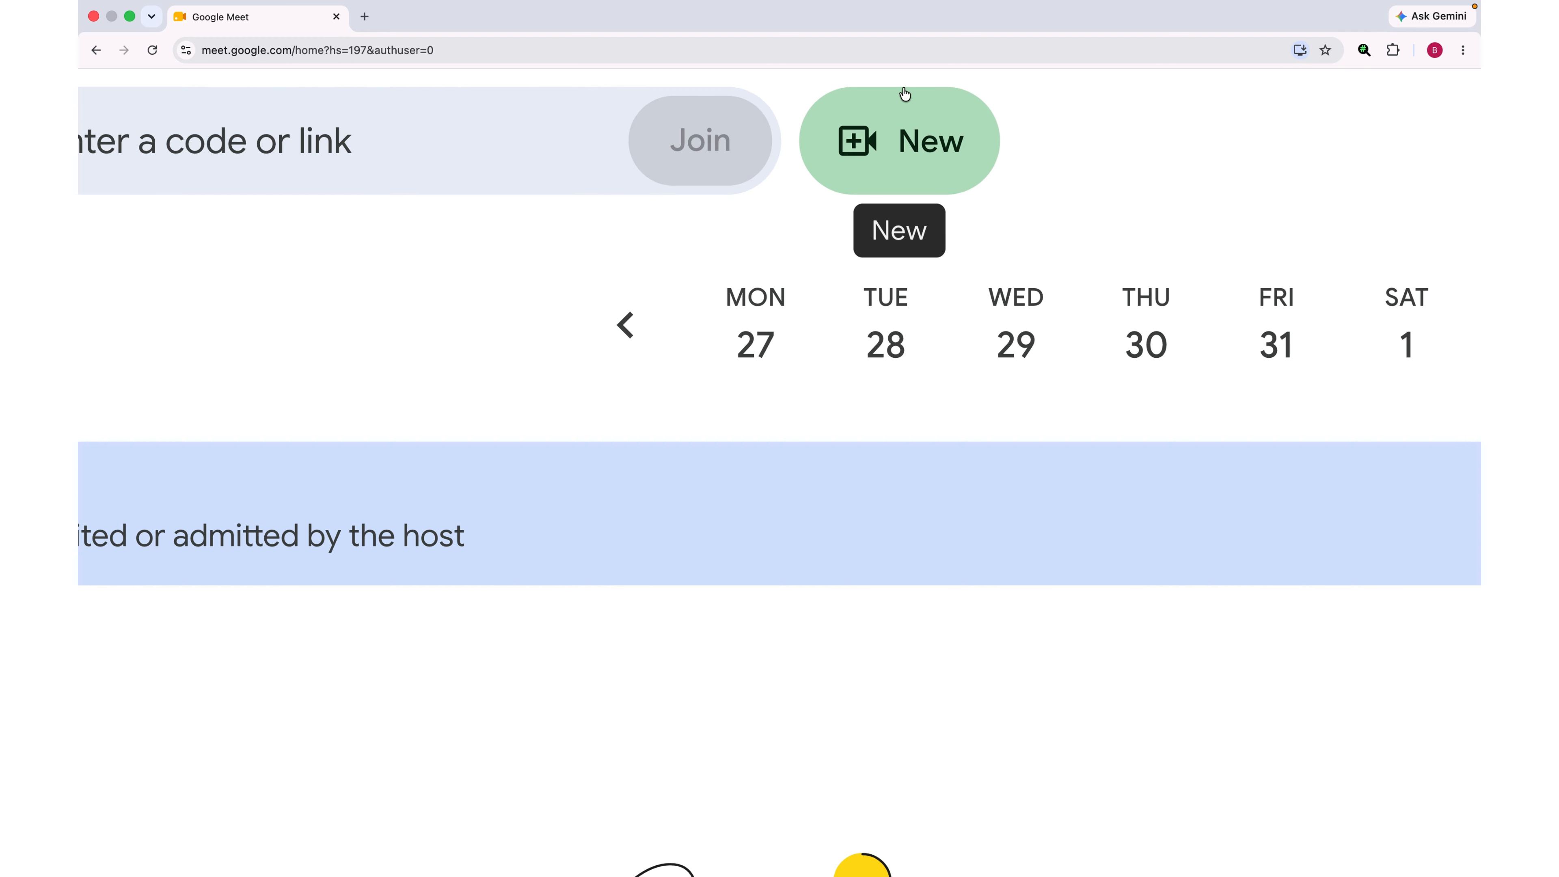
scroll(709, 708, down, 10)
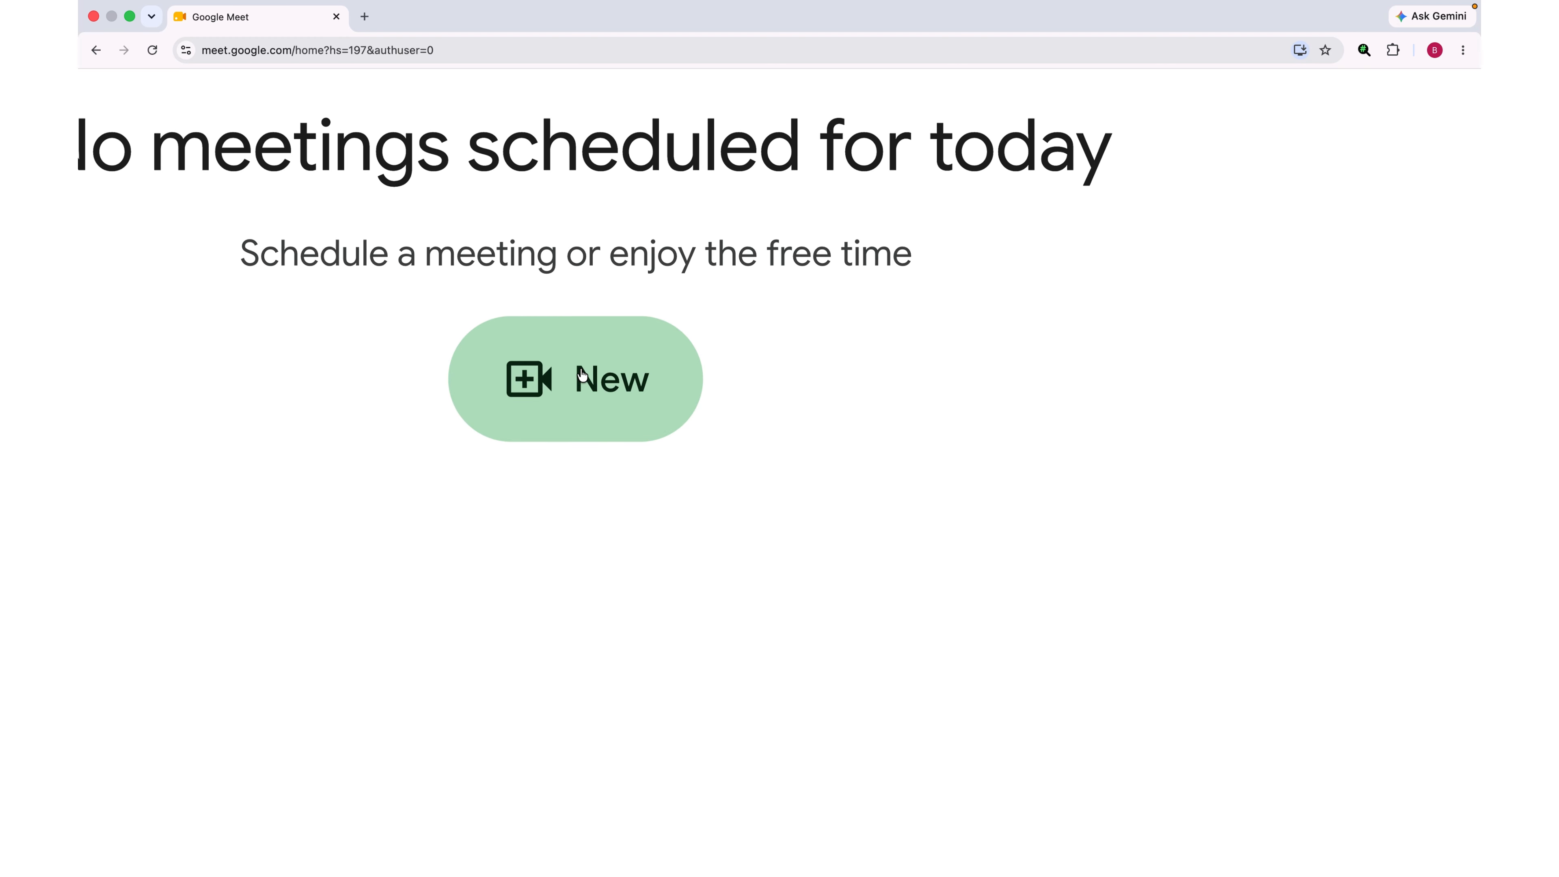
scroll(662, 349, down, 5)
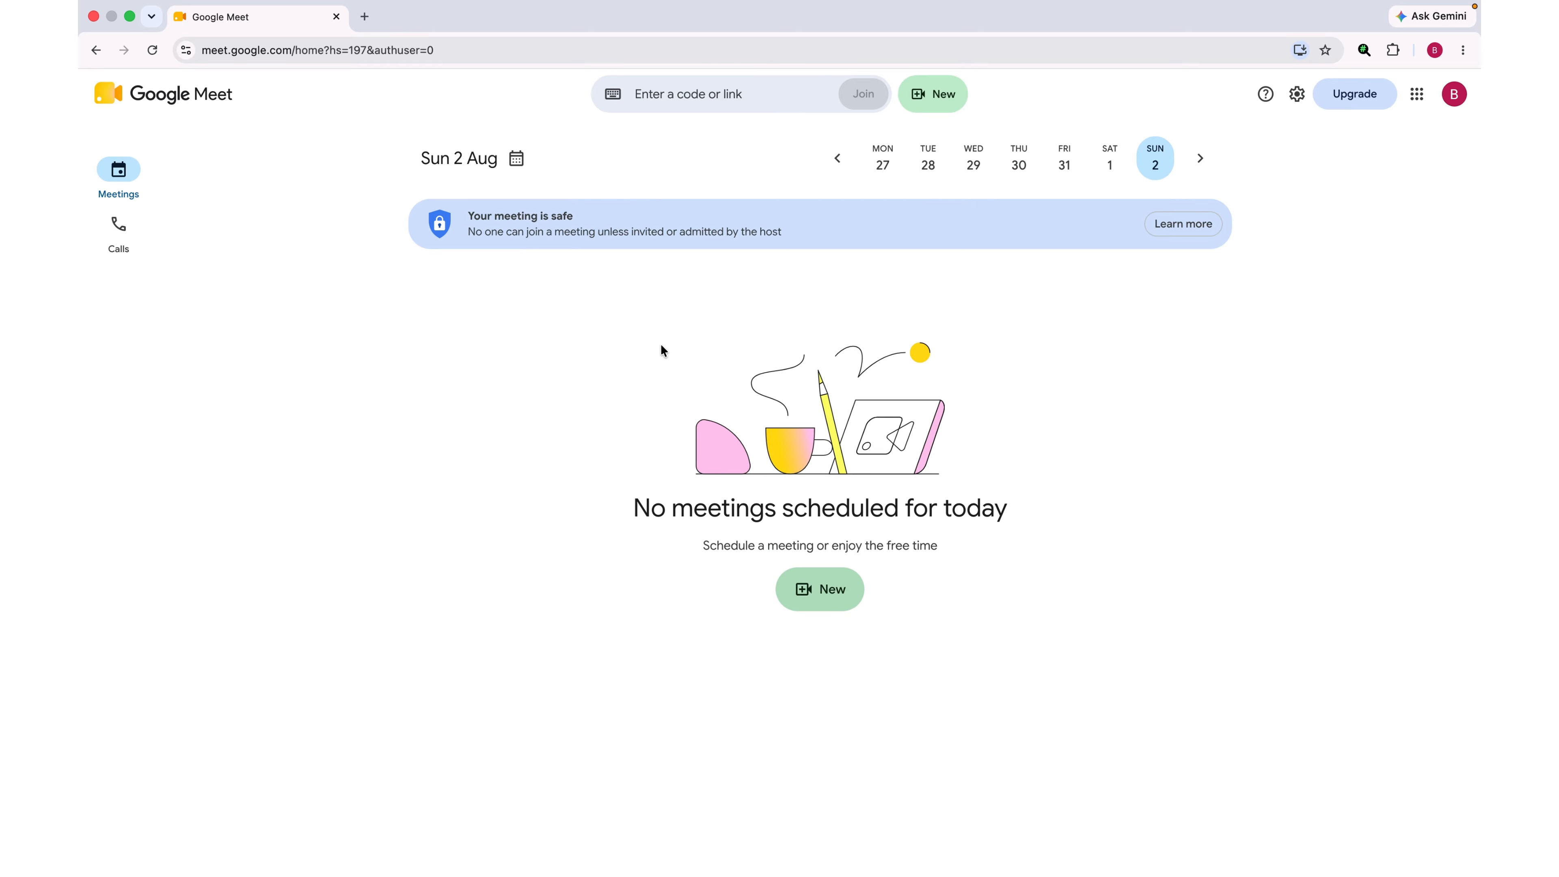
scroll(843, 512, up, 5)
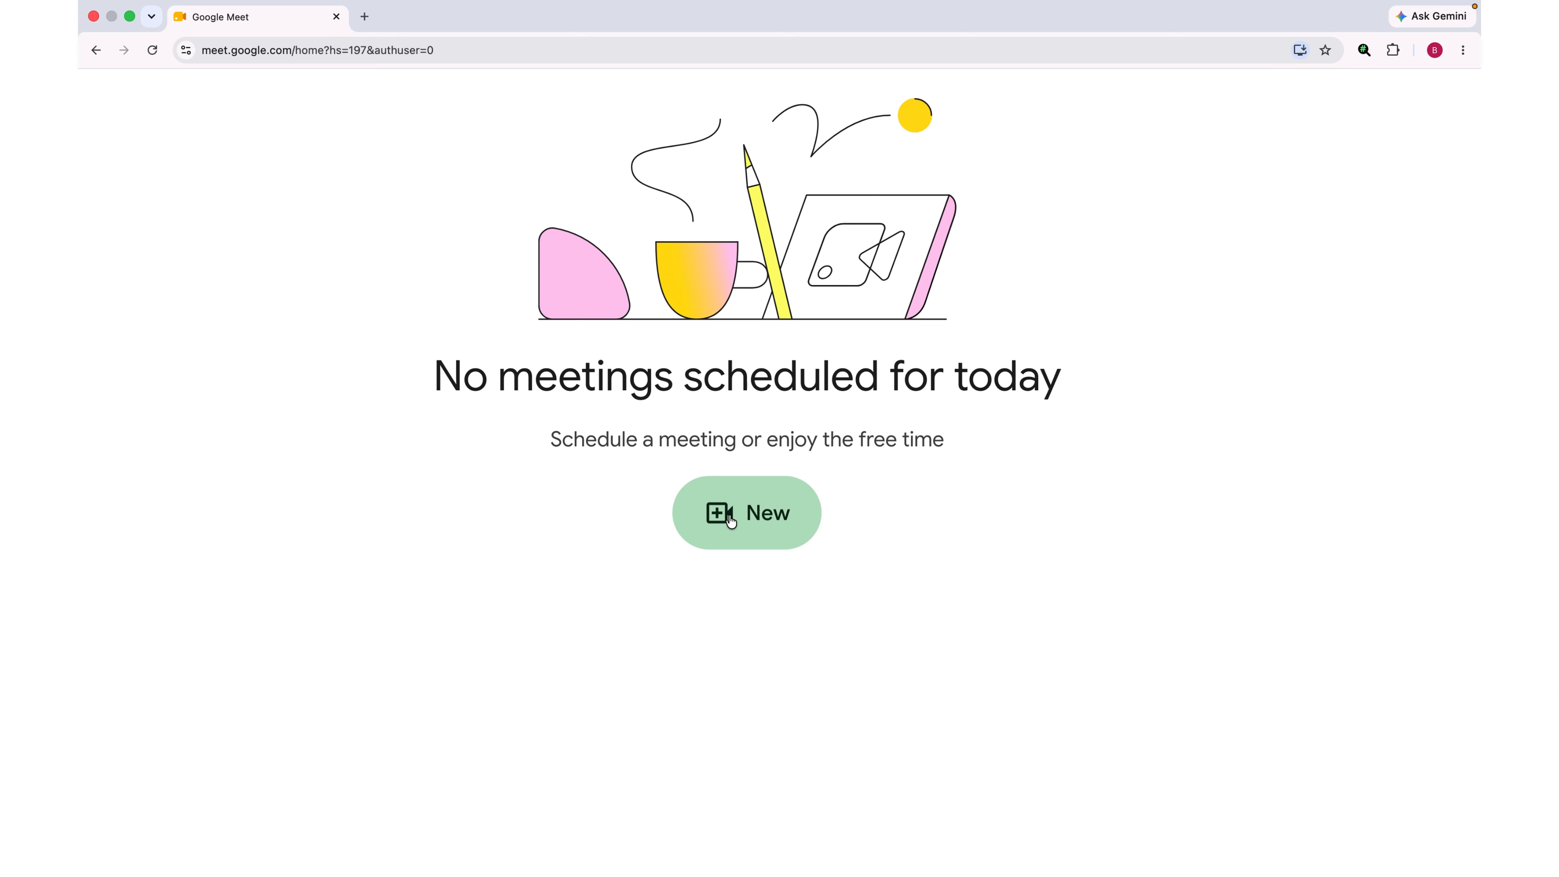
click(750, 515)
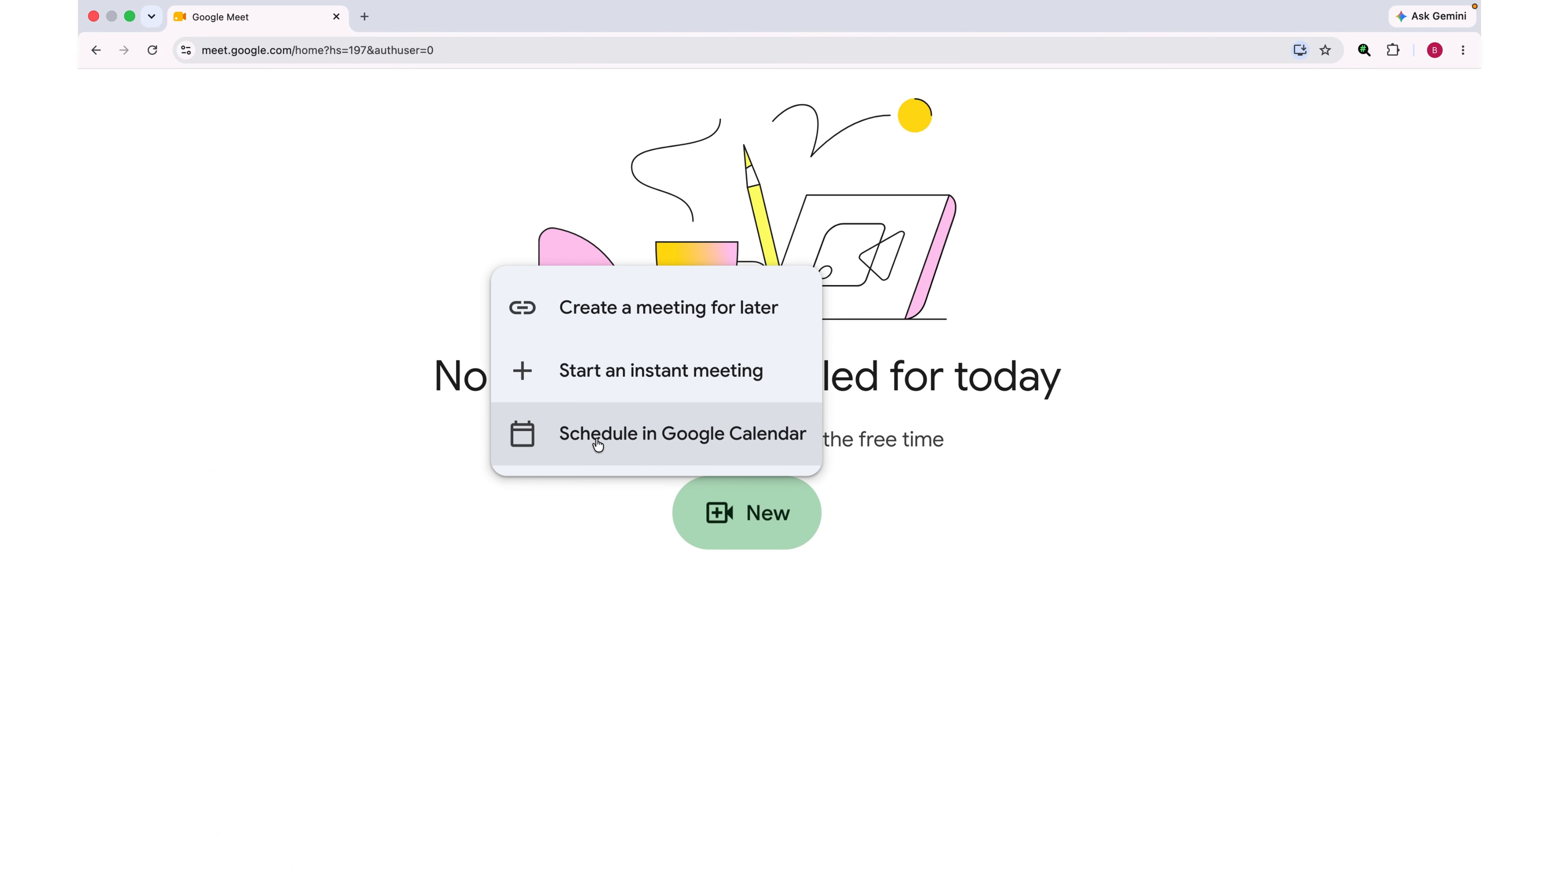
click(641, 444)
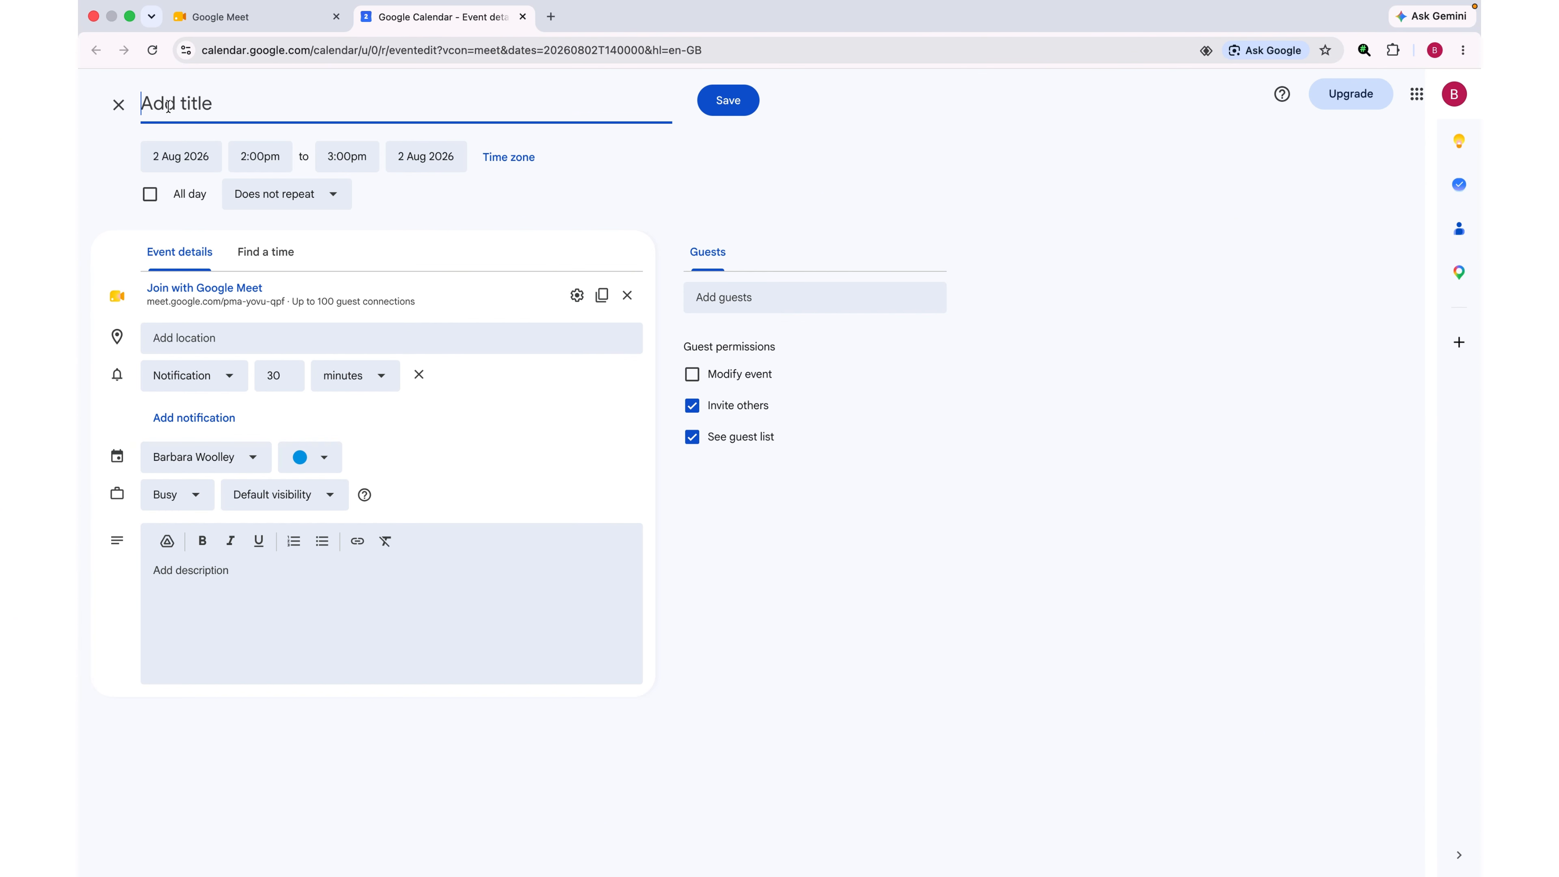
Step: Title the event 'google meet intro' and set it for 4 Aug 2026, 2:15pm–3:00pm
text(google meet intro)
click(181, 156)
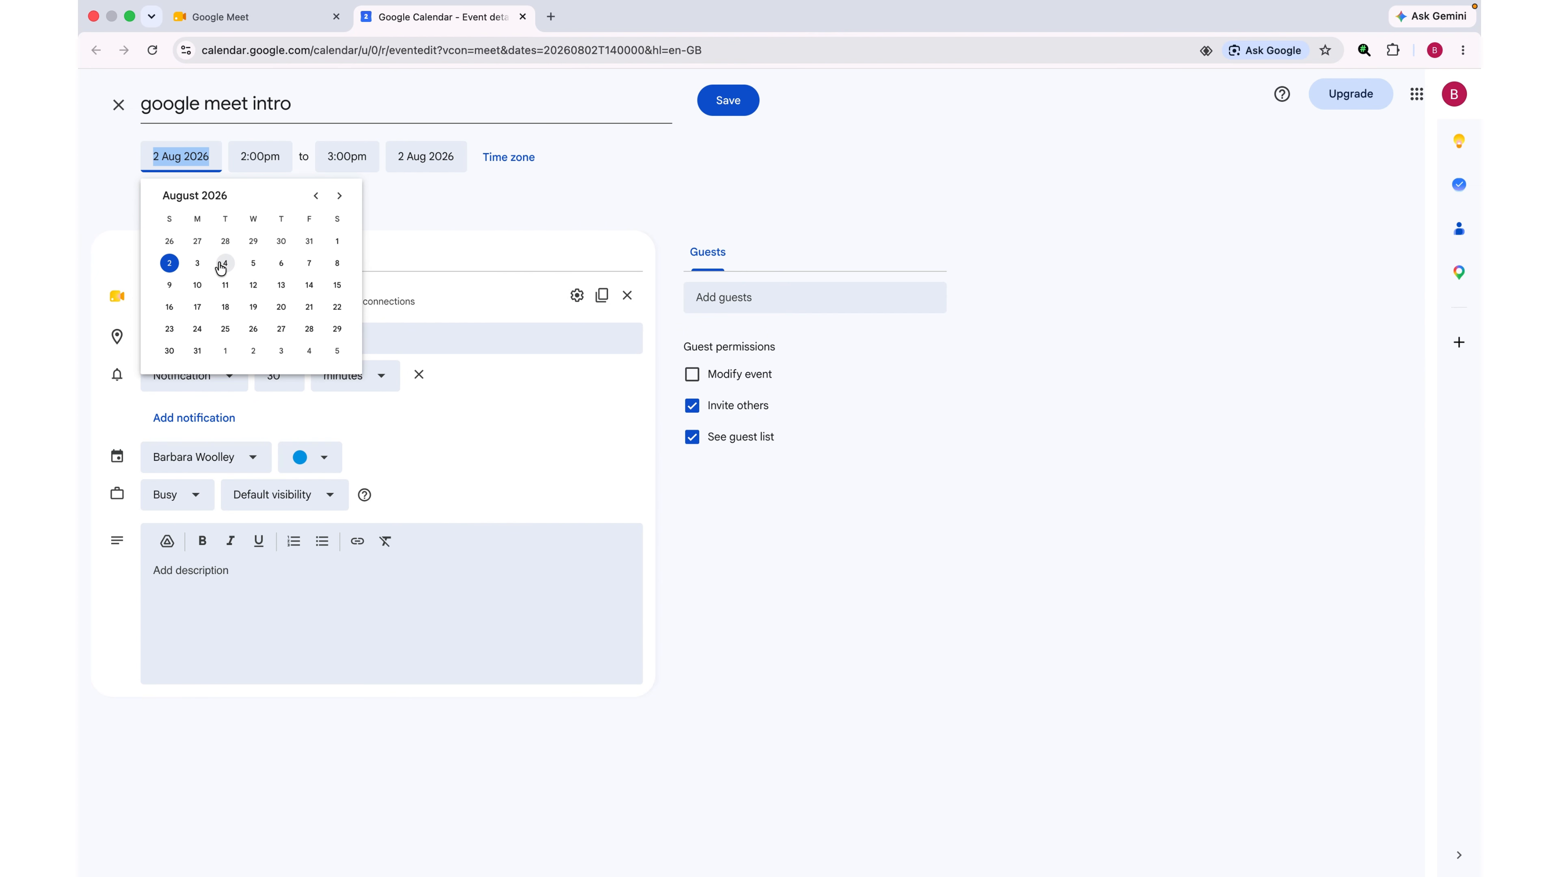
click(225, 264)
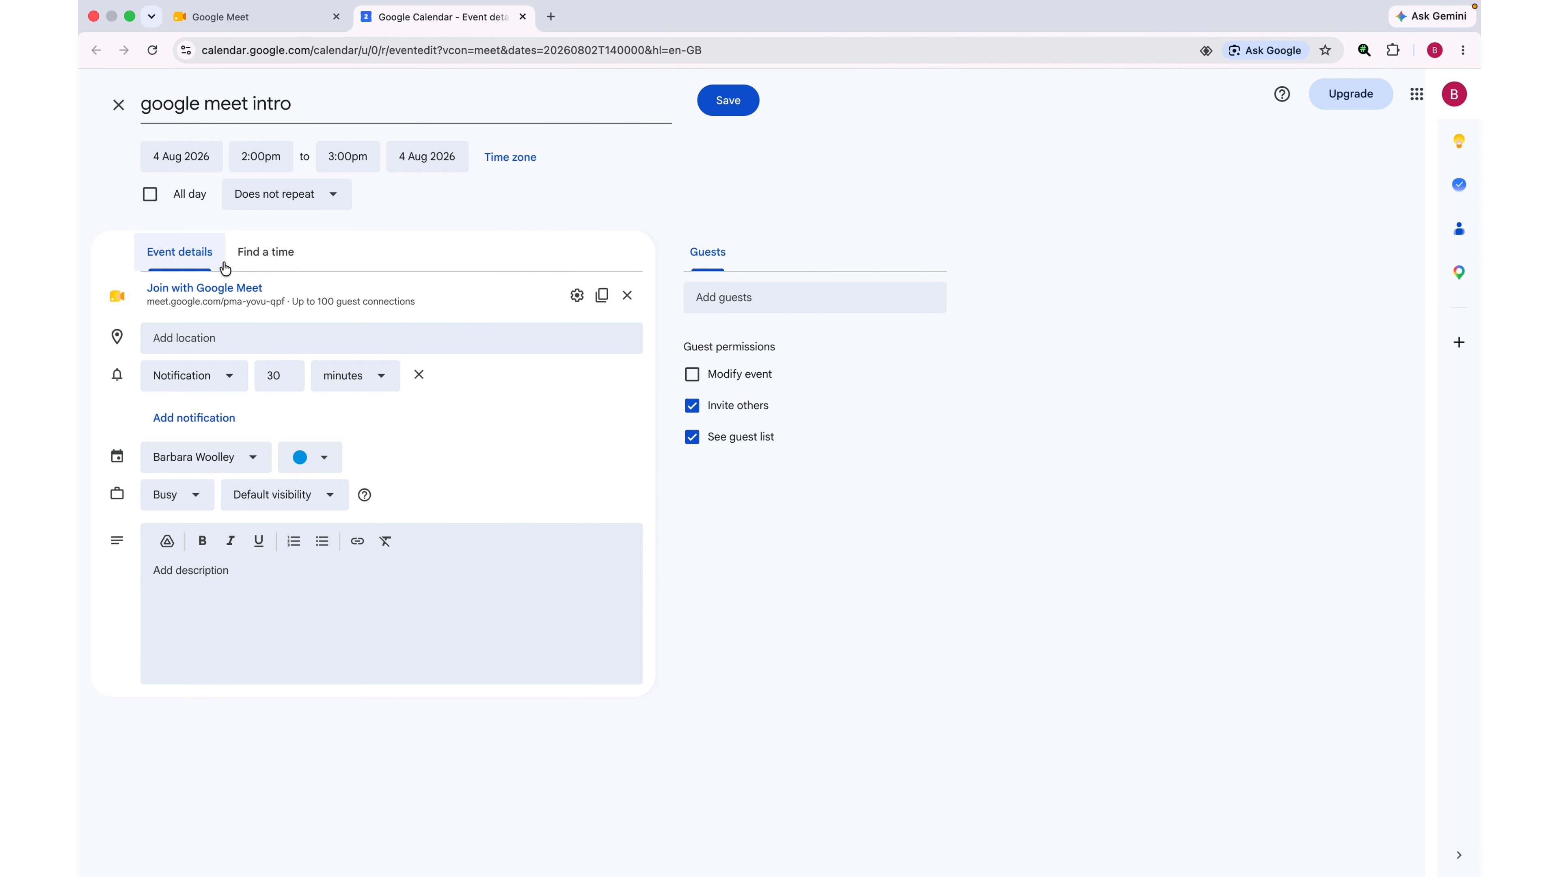
click(260, 157)
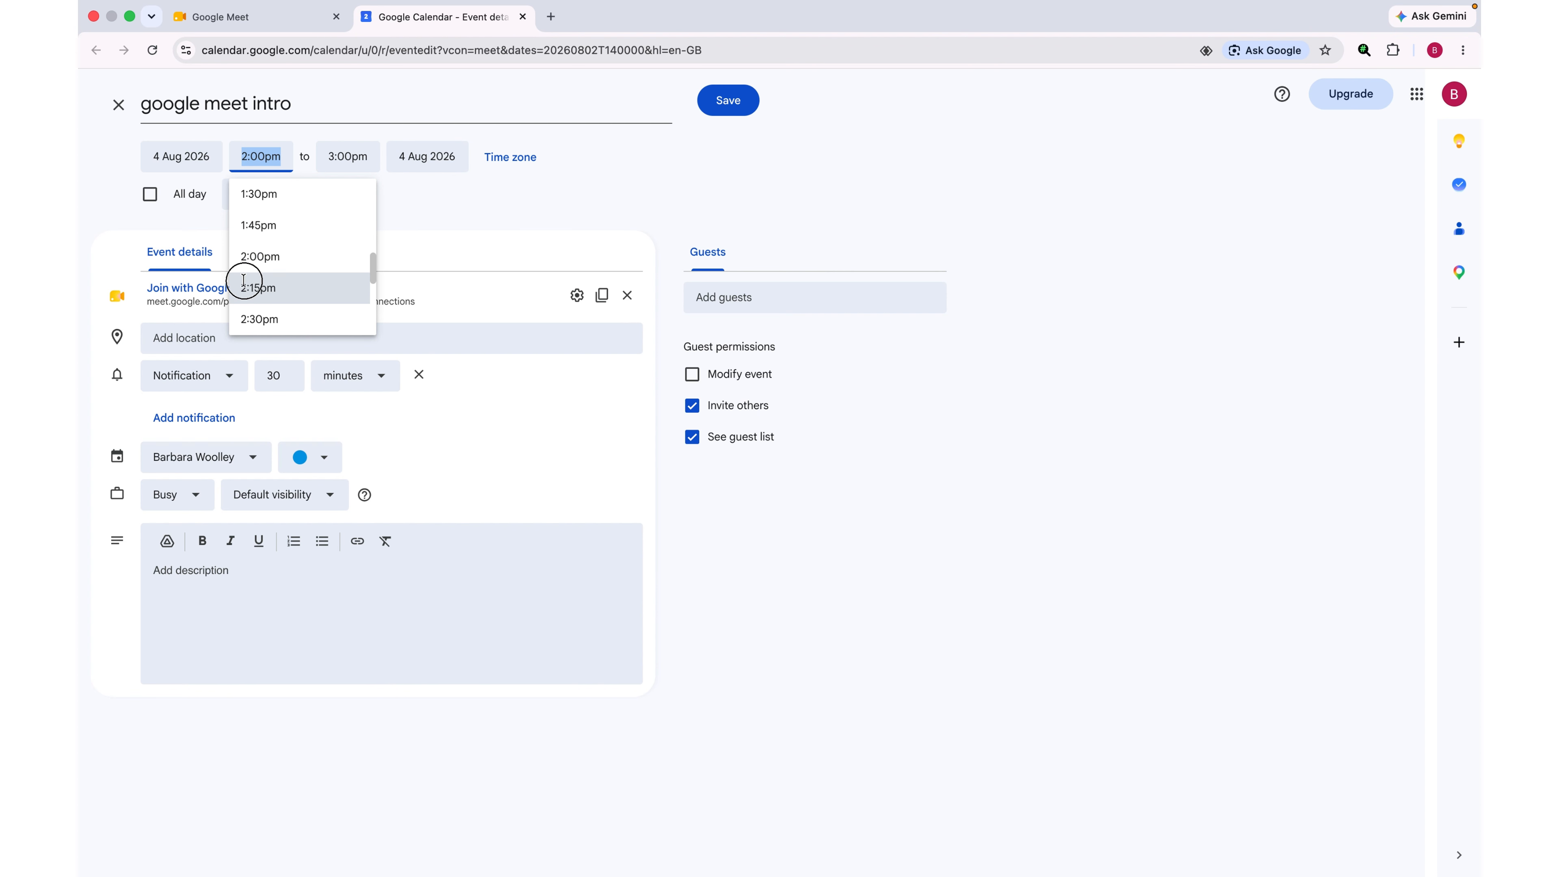
click(257, 287)
click(348, 165)
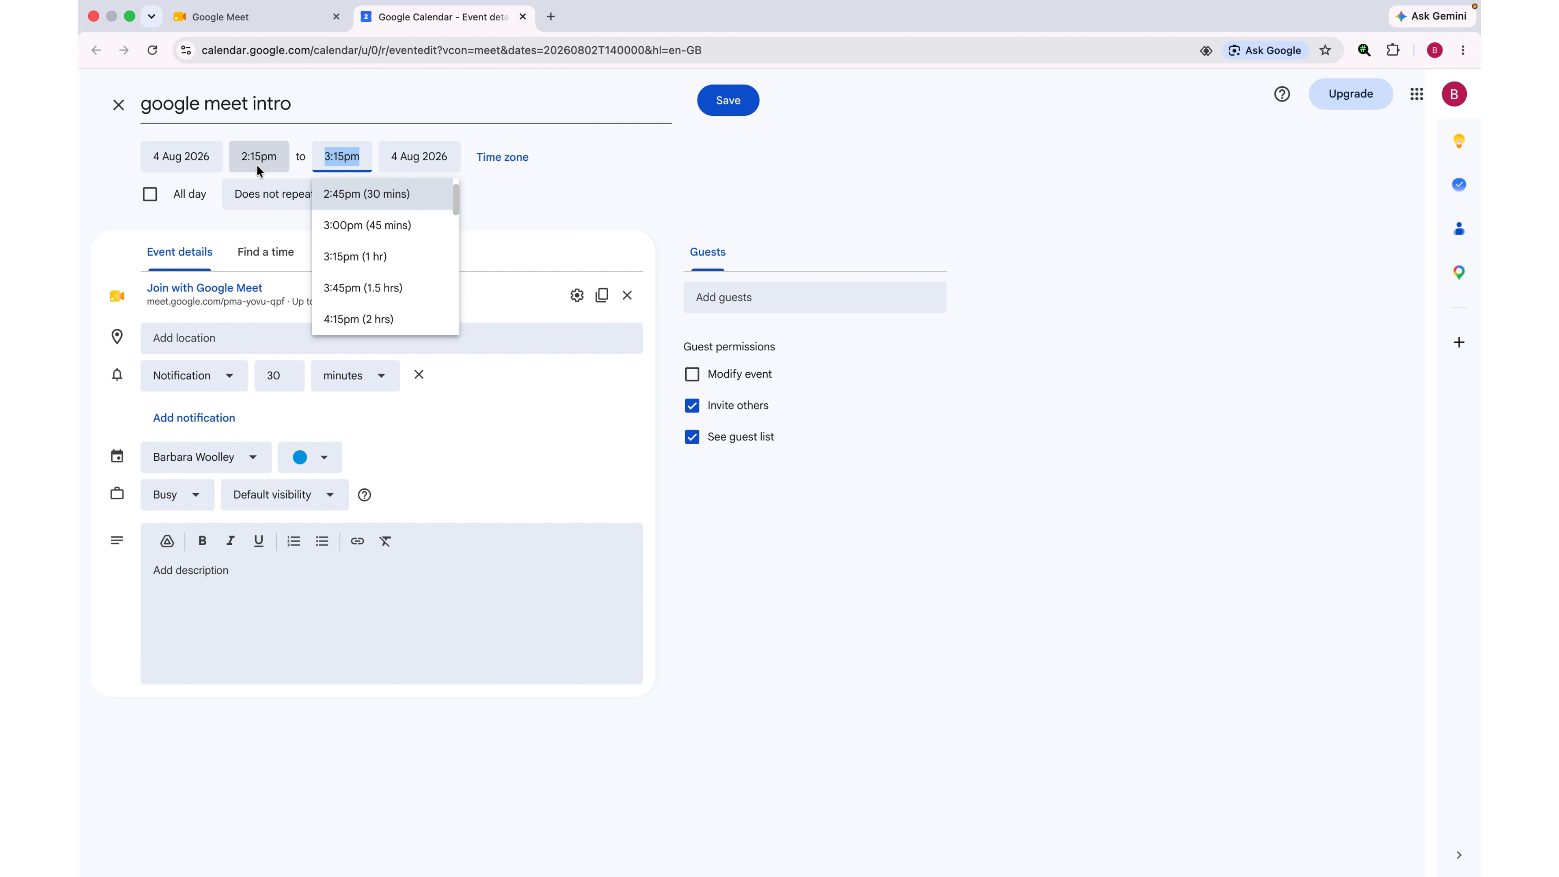
click(353, 222)
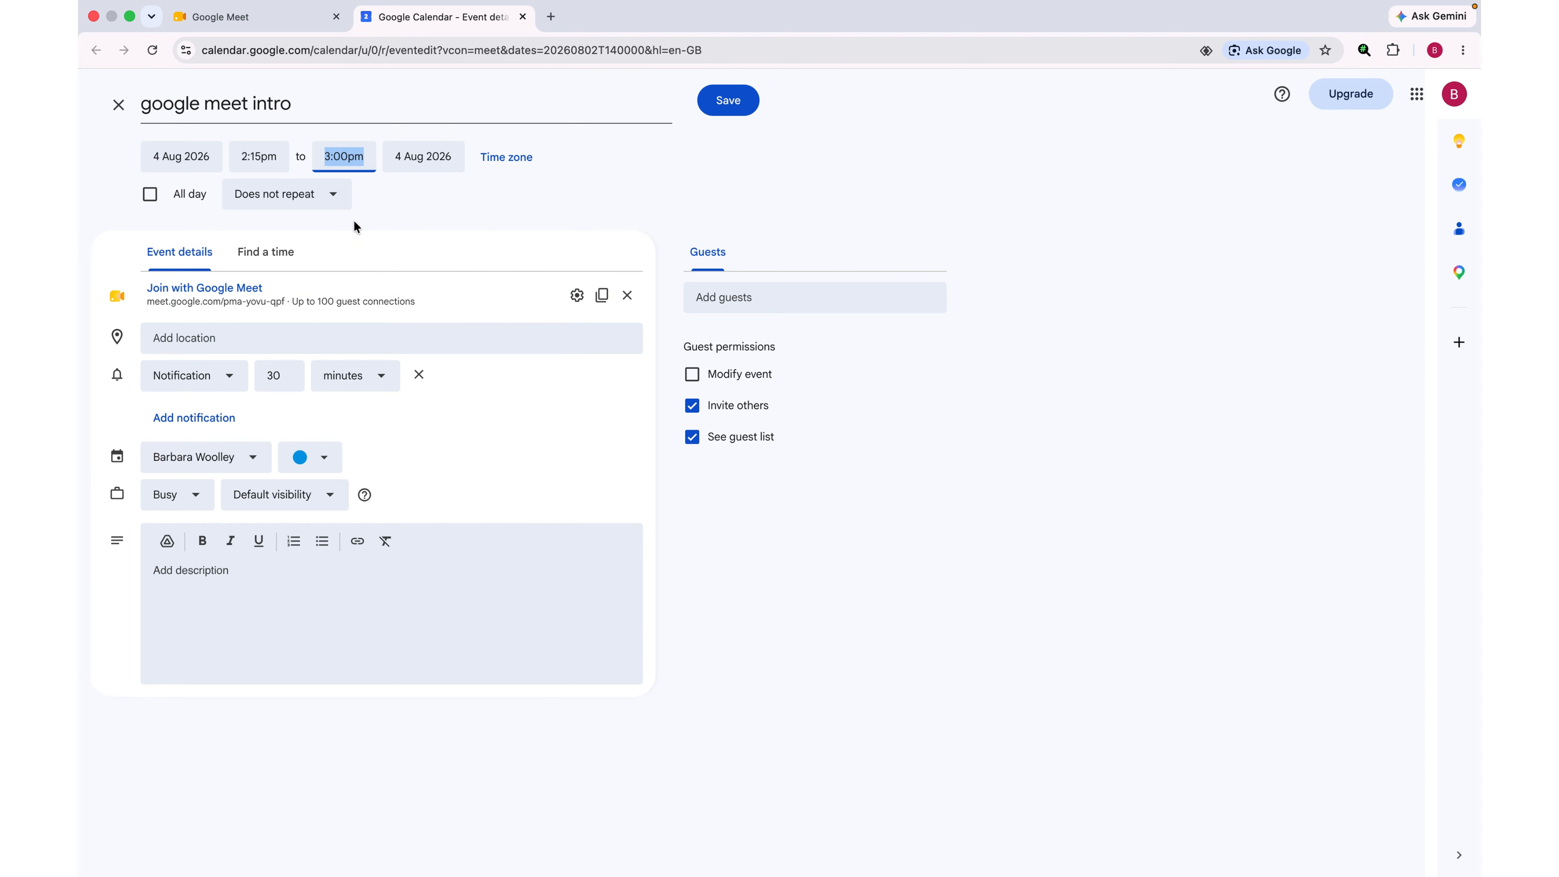
click(510, 158)
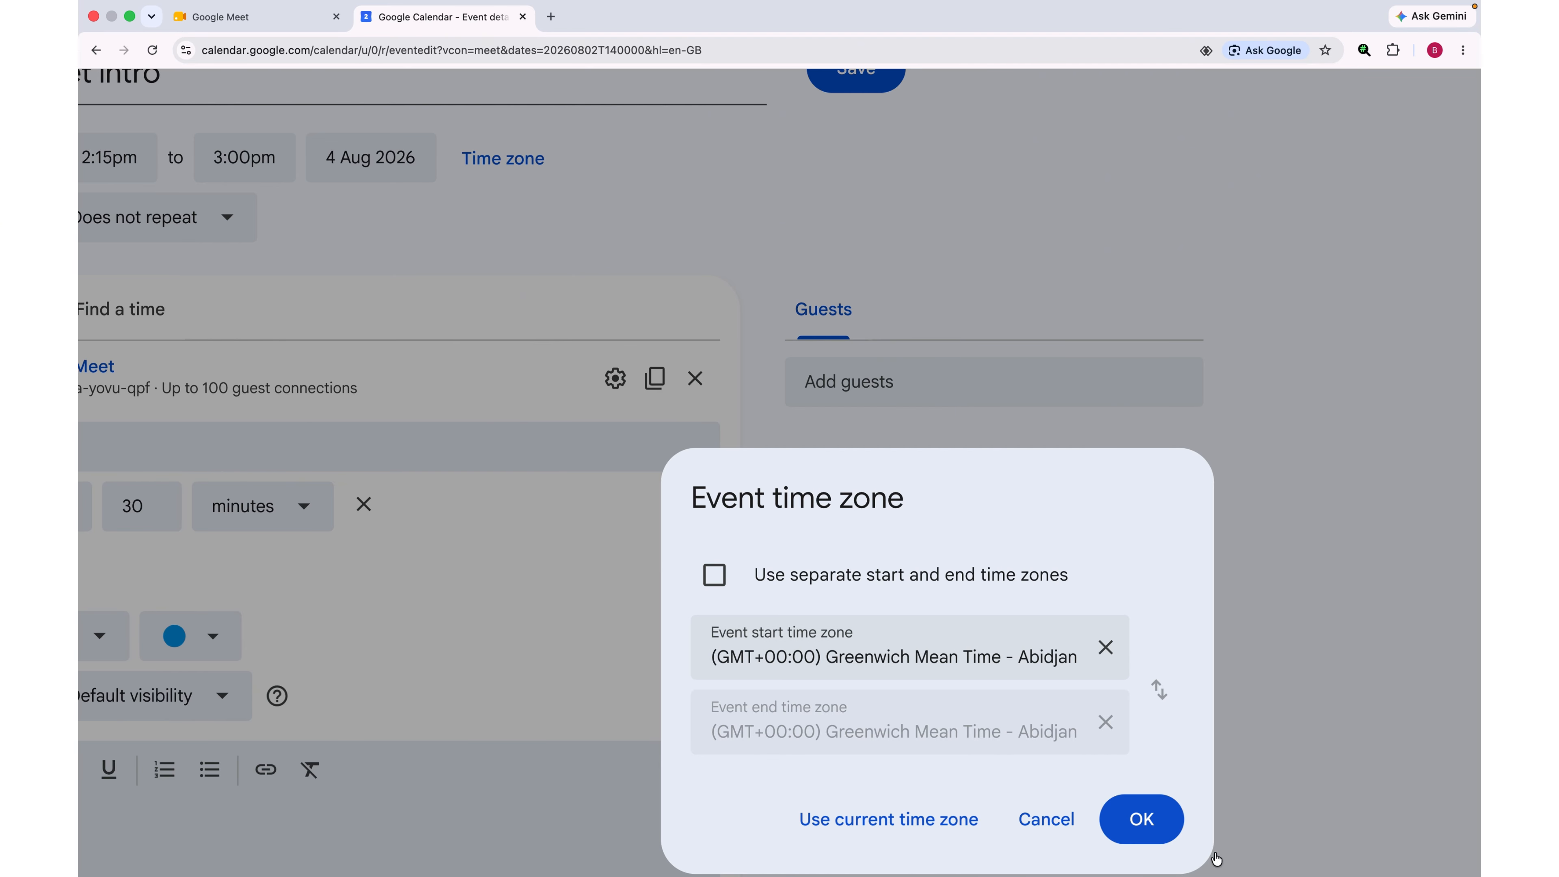
Step: Set and confirm the event time zone as (GMT+00:00) Greenwich Mean Time - Abidjan
click(911, 655)
scroll(876, 764, down, 1)
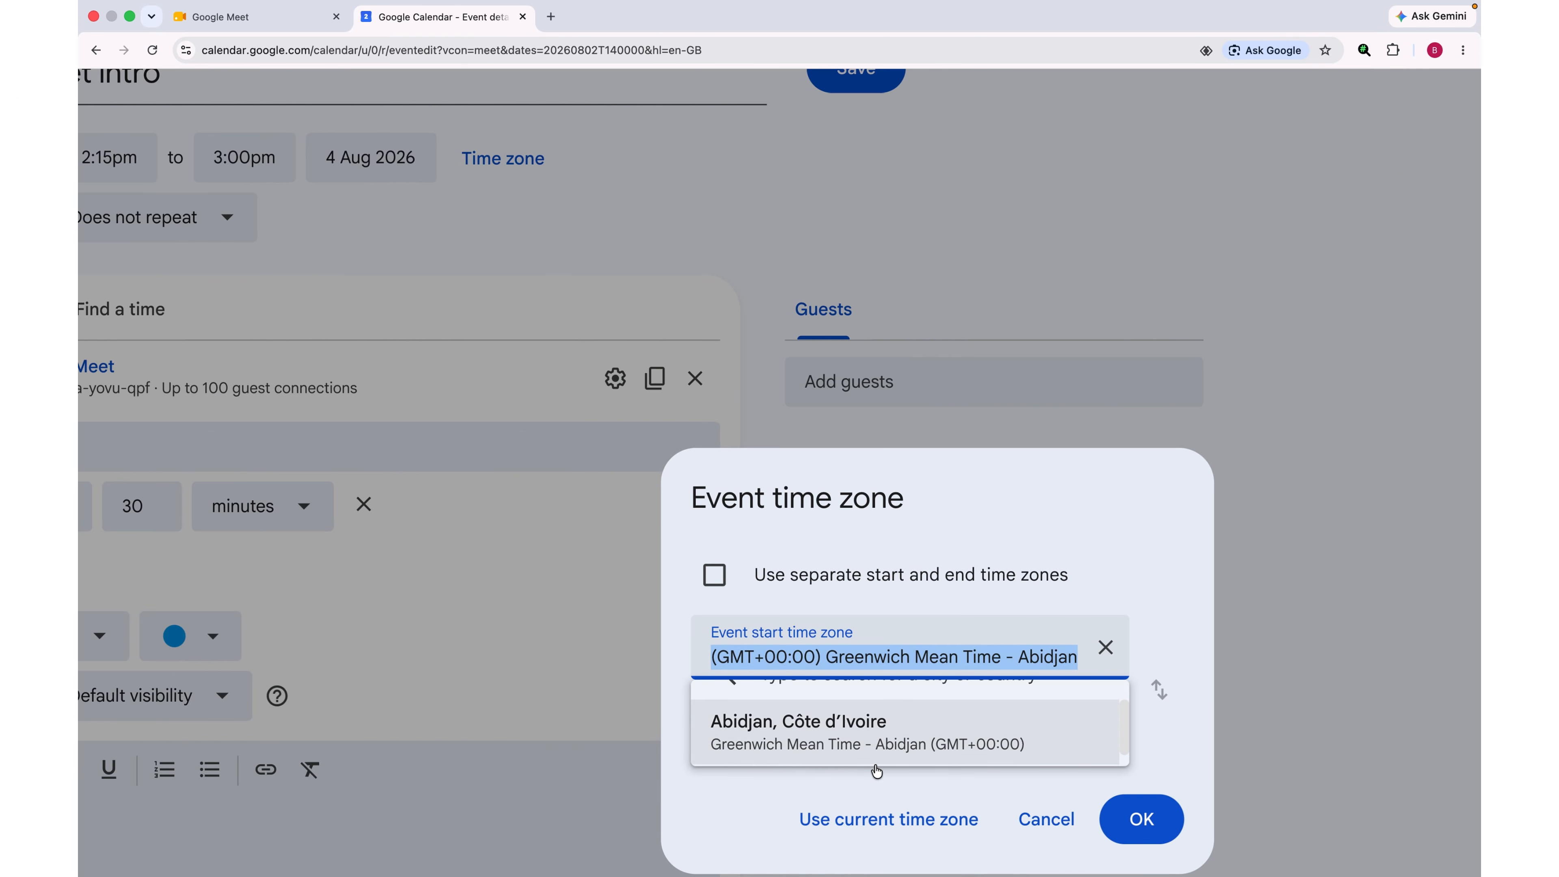
scroll(877, 765, down, 2)
scroll(824, 600, up, 2)
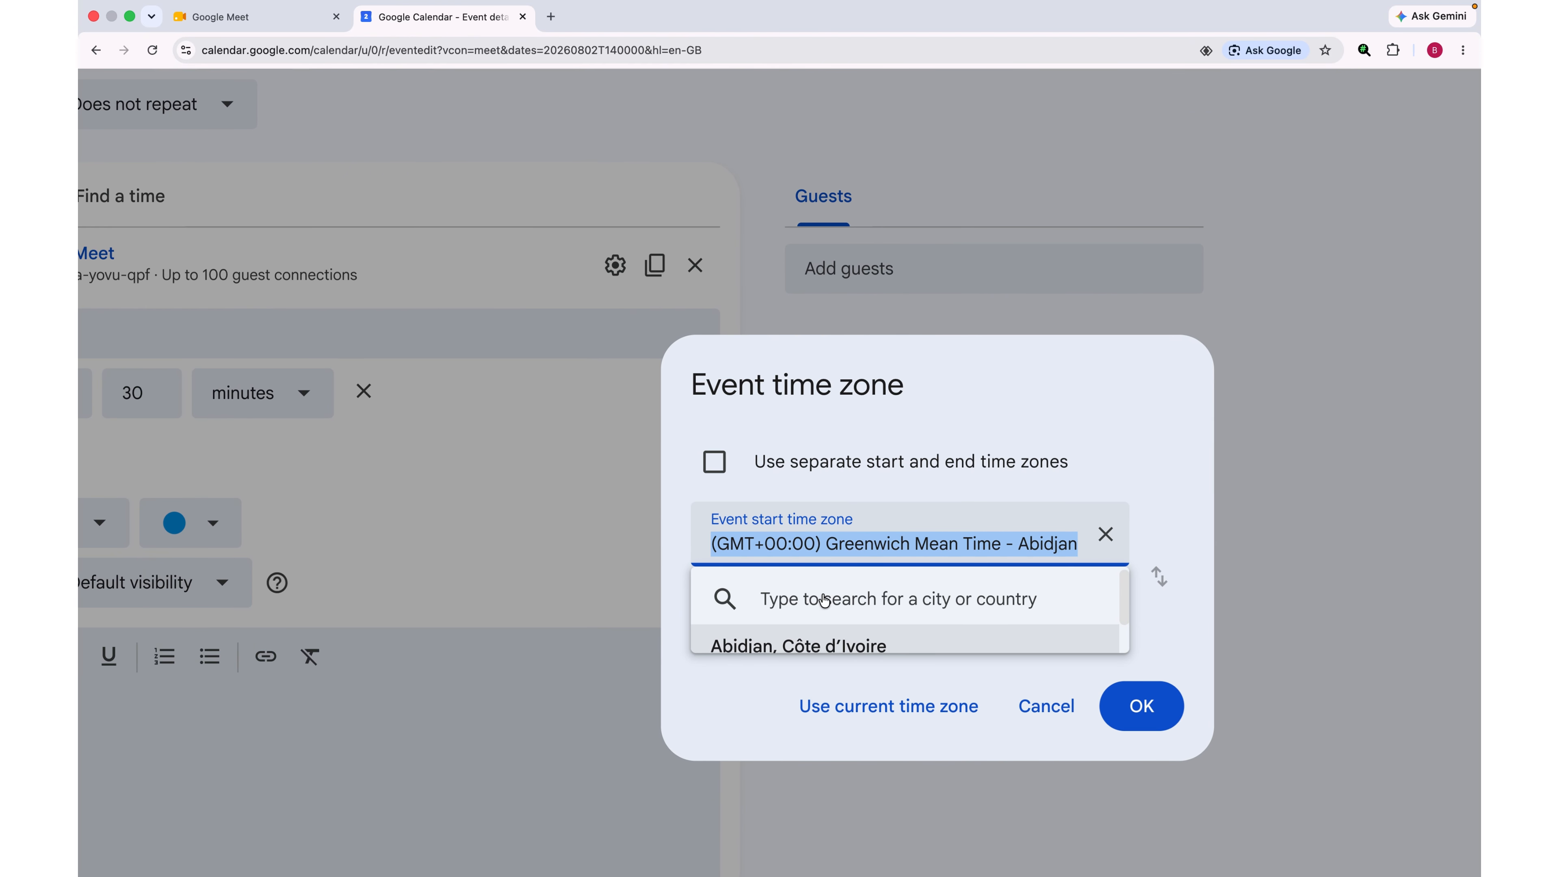
click(797, 609)
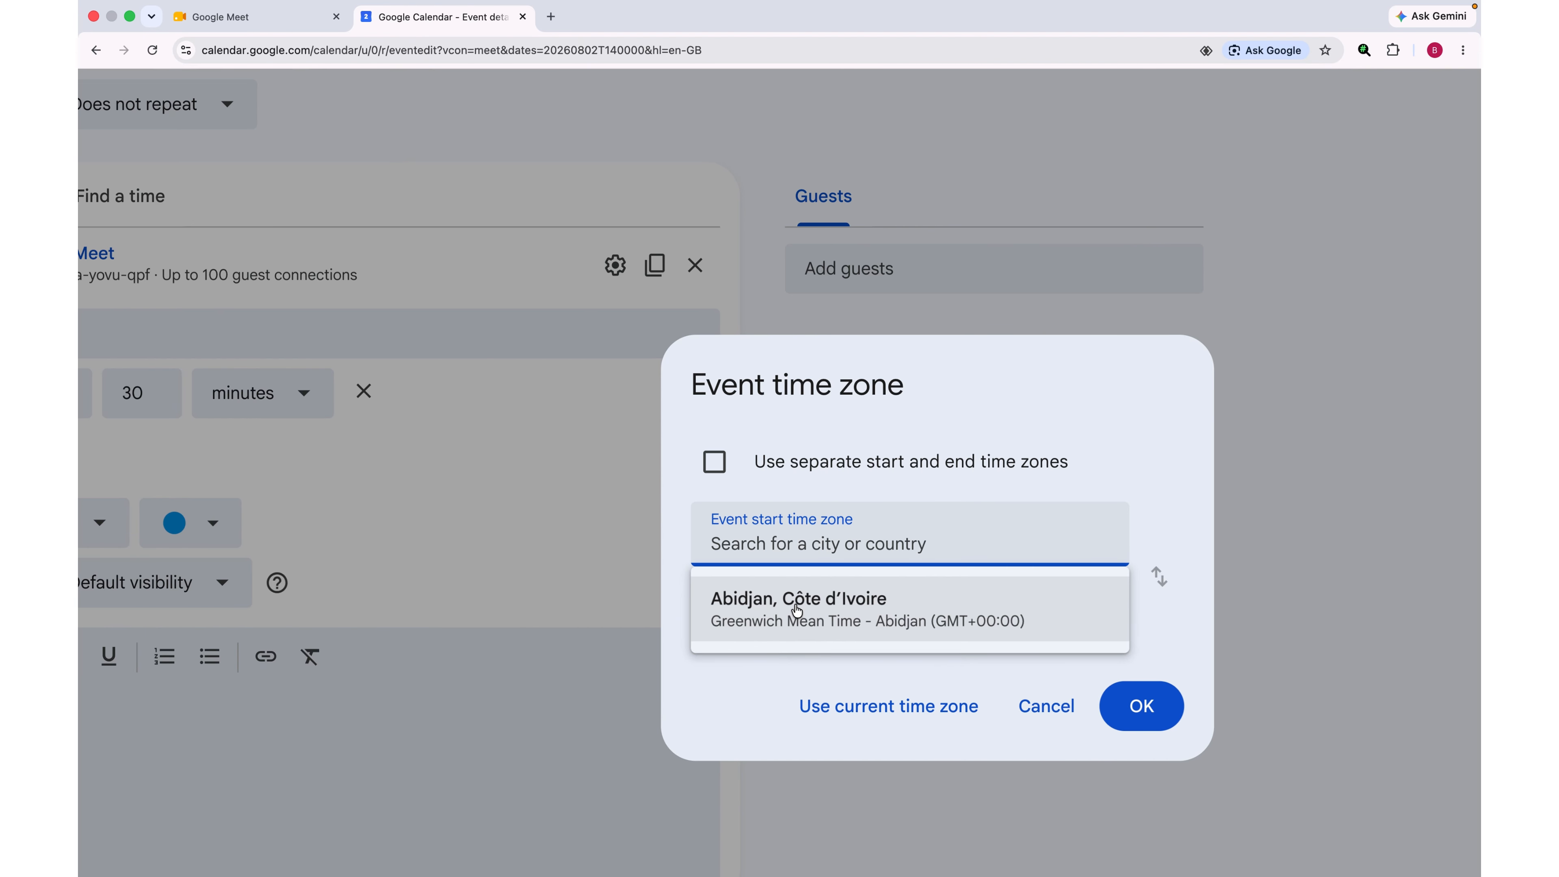
text(usa)
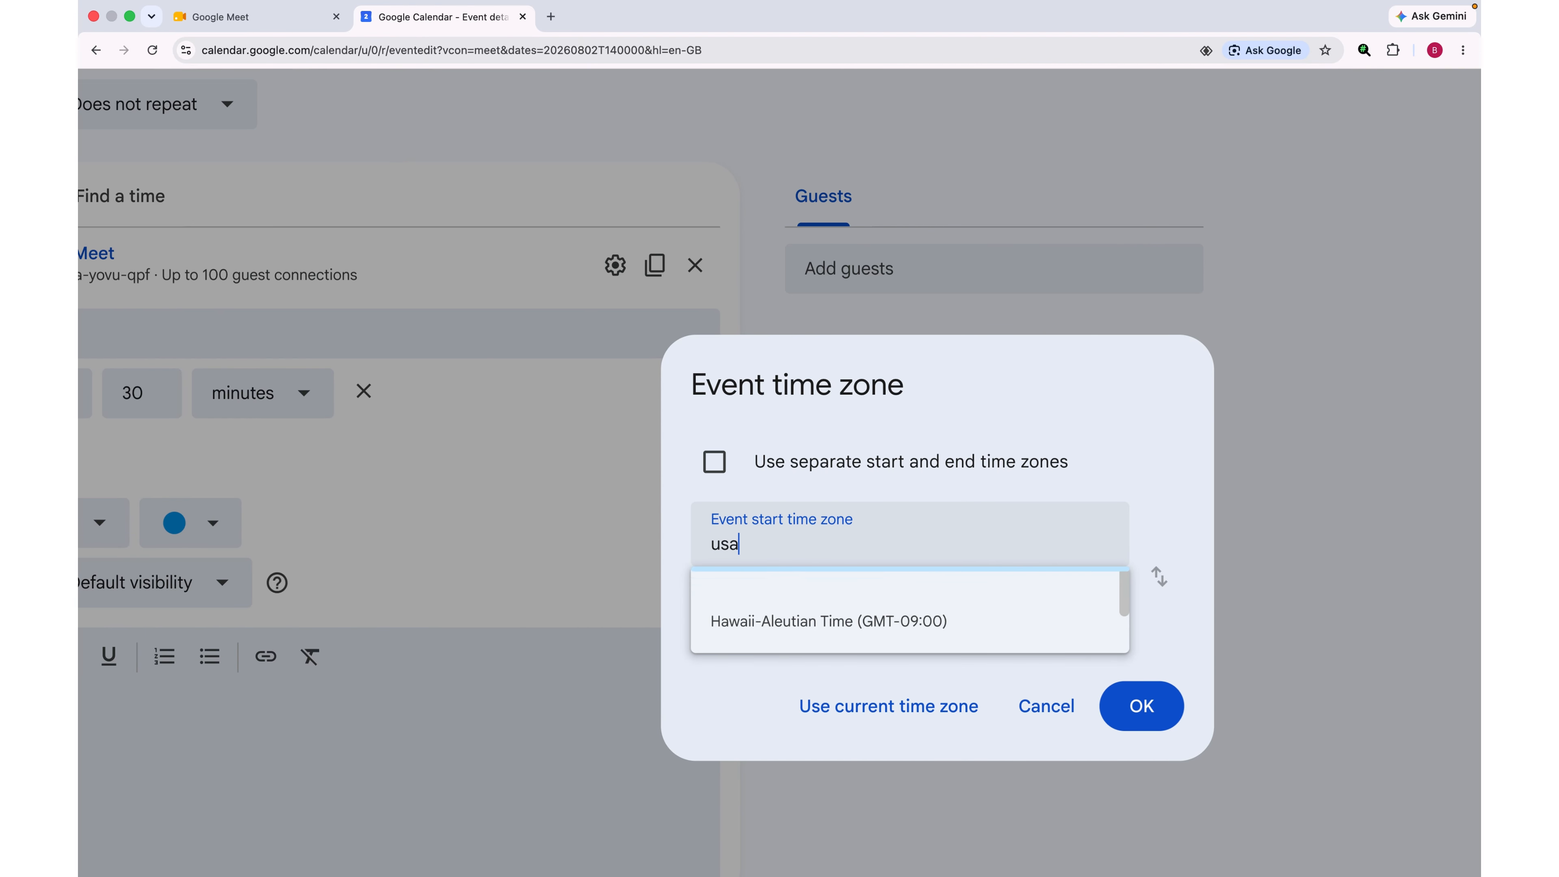
click(814, 614)
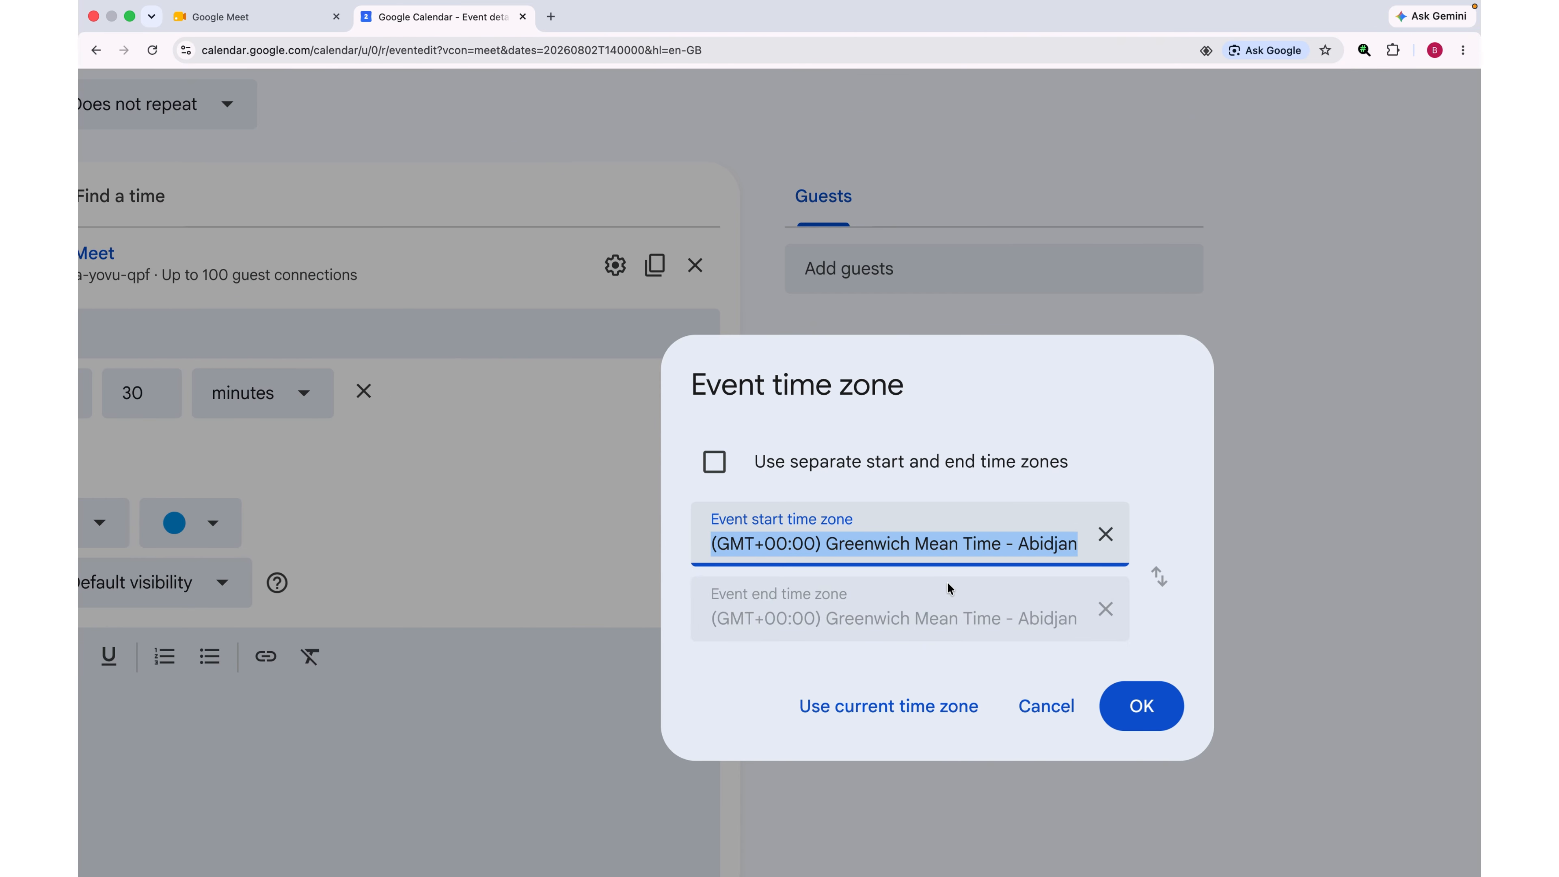
click(1151, 706)
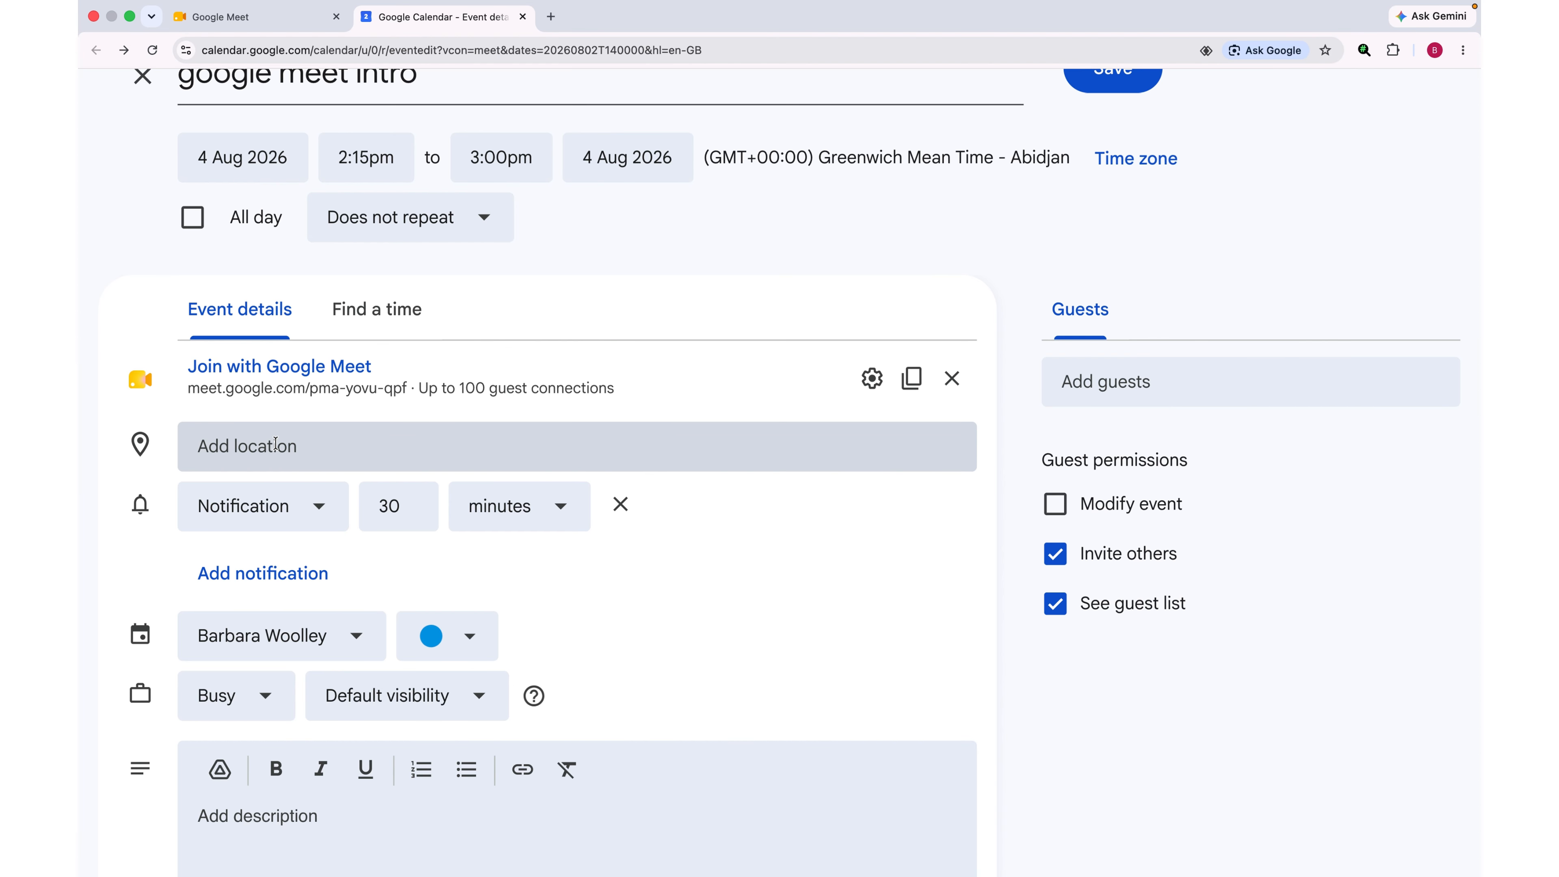
Step: Set the event location to Accra, Ghana
click(264, 459)
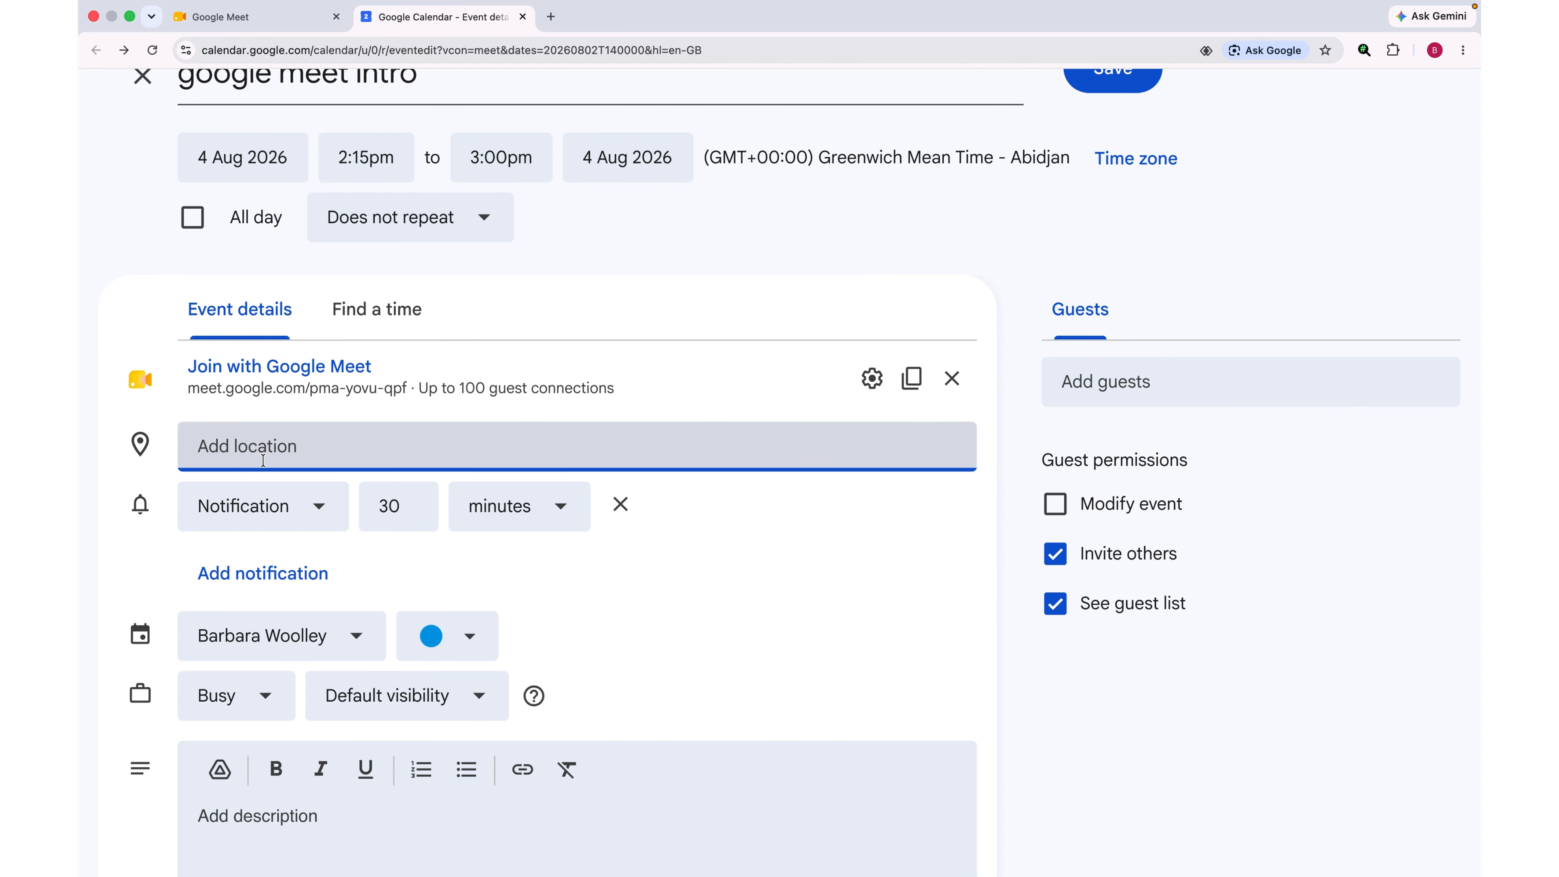
text(a)
click(232, 624)
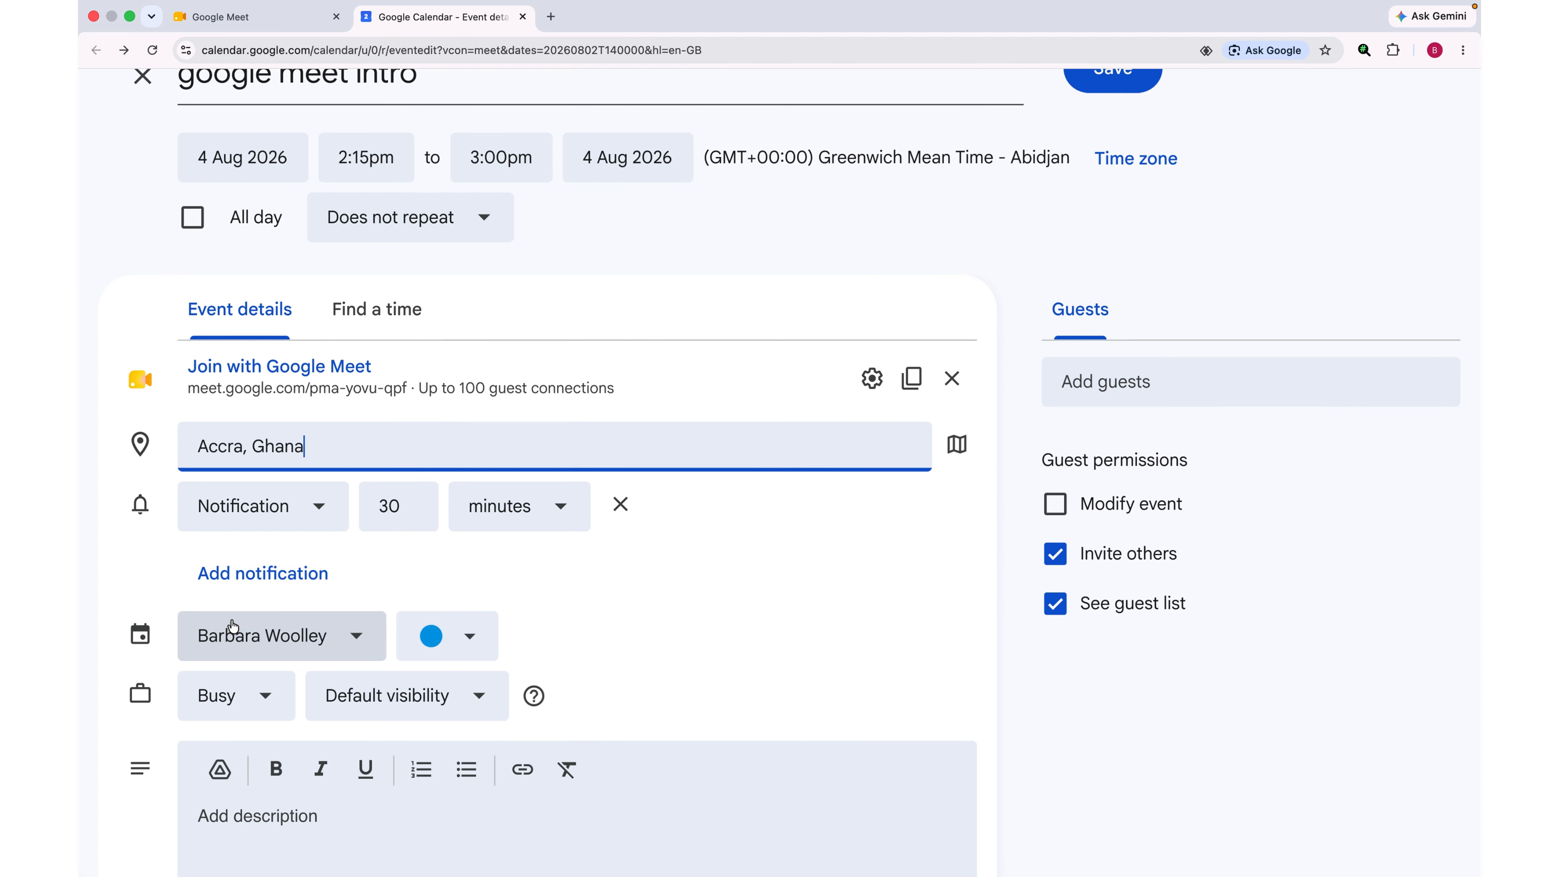
Step: Change the event notification from 30 to 20 minutes before
click(393, 504)
key(BackSpace)
text(2)
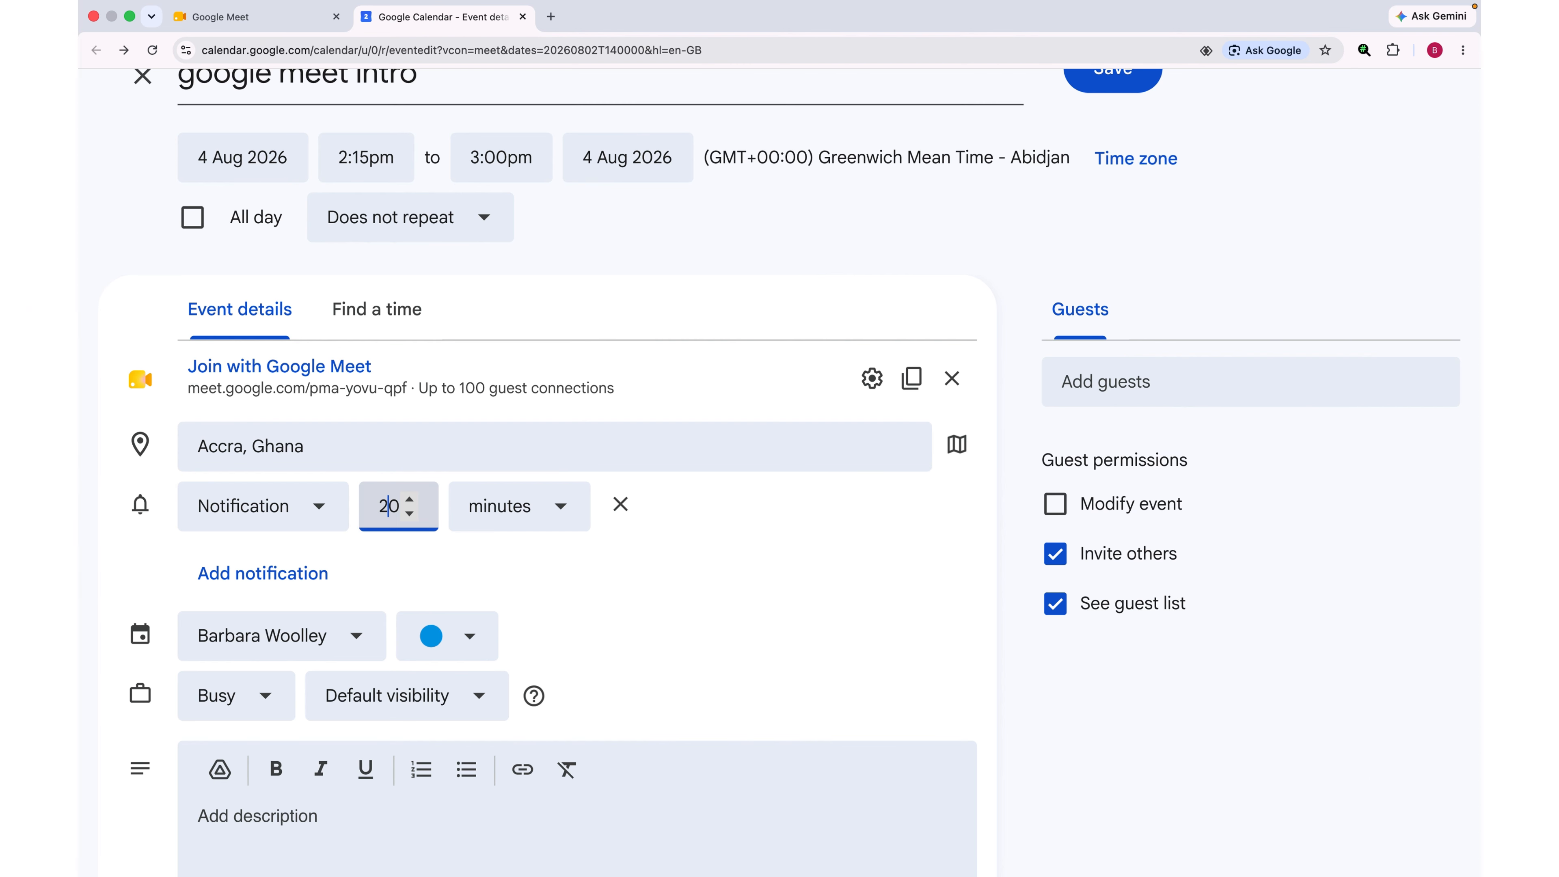
click(551, 584)
scroll(550, 585, down, 4)
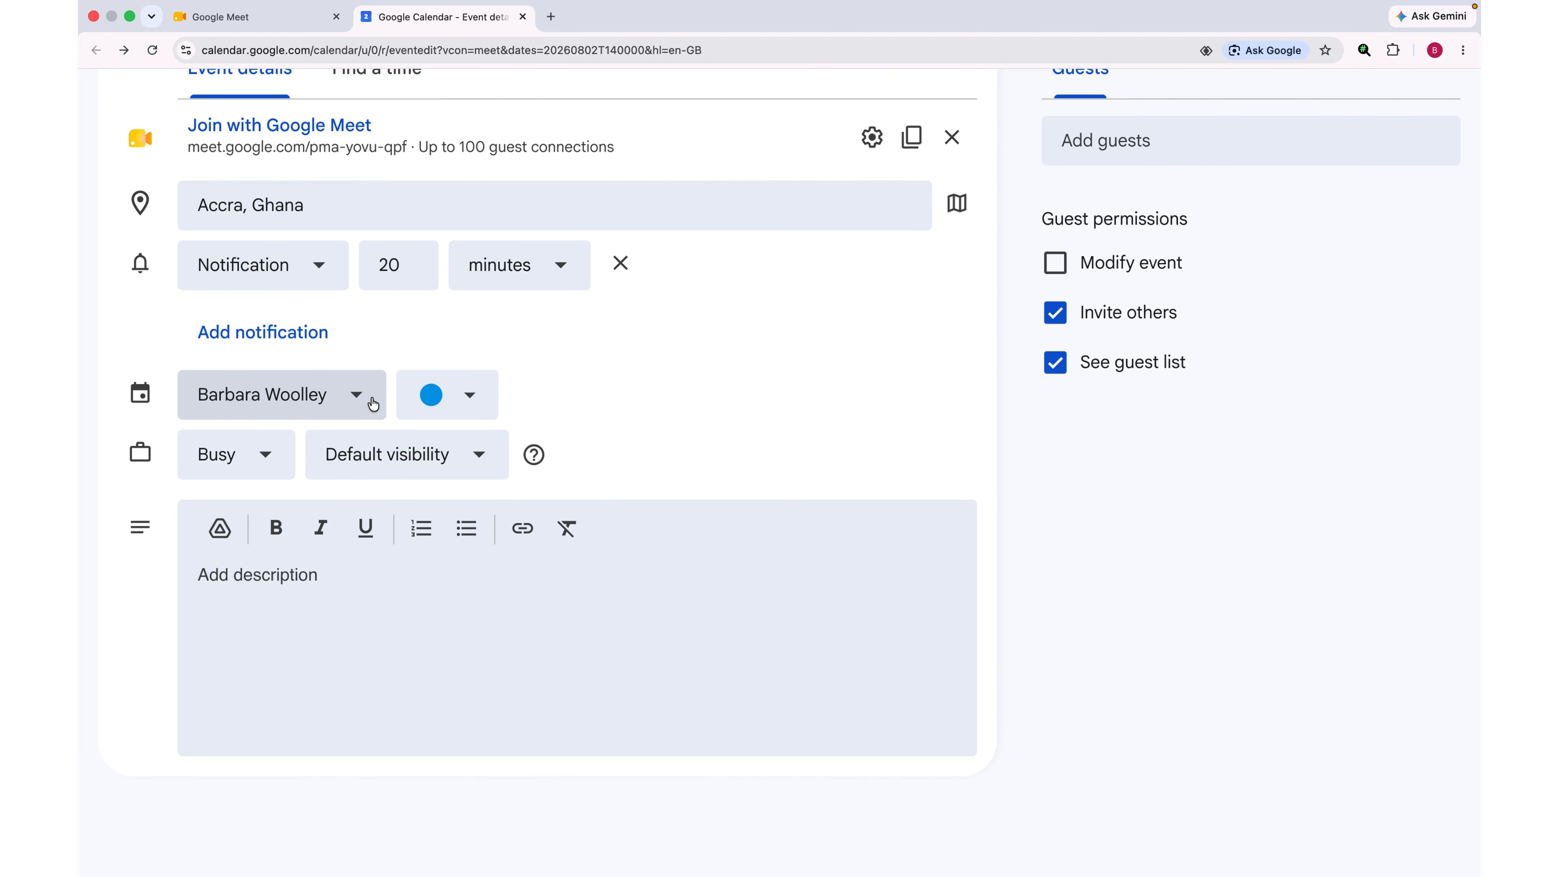
Step: Move the event to the demo calendar and colour it Tomato red
click(356, 400)
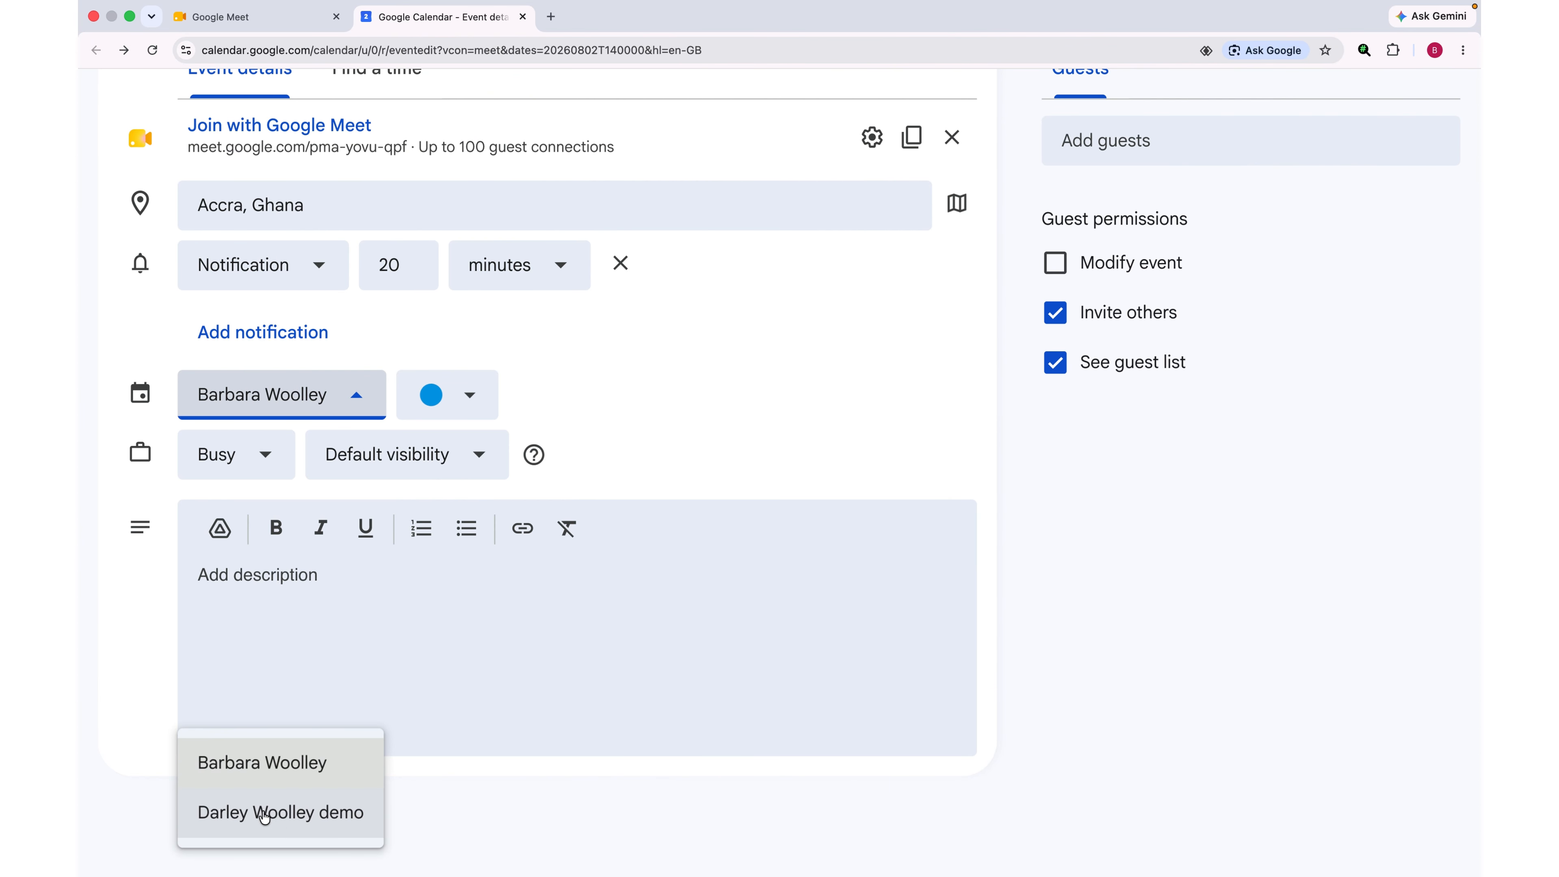
click(290, 826)
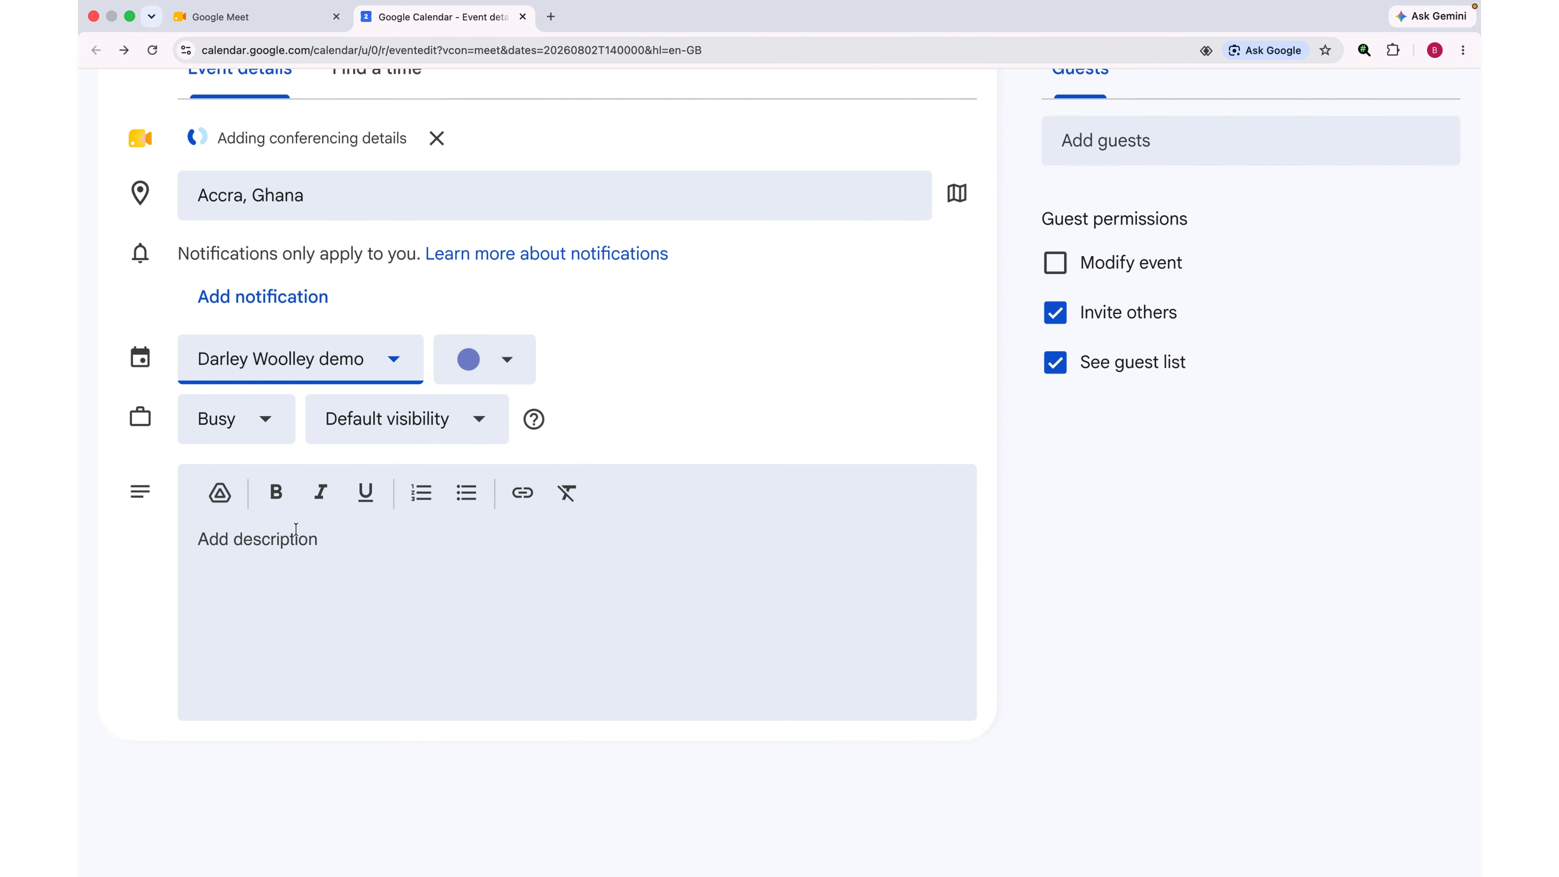
click(511, 373)
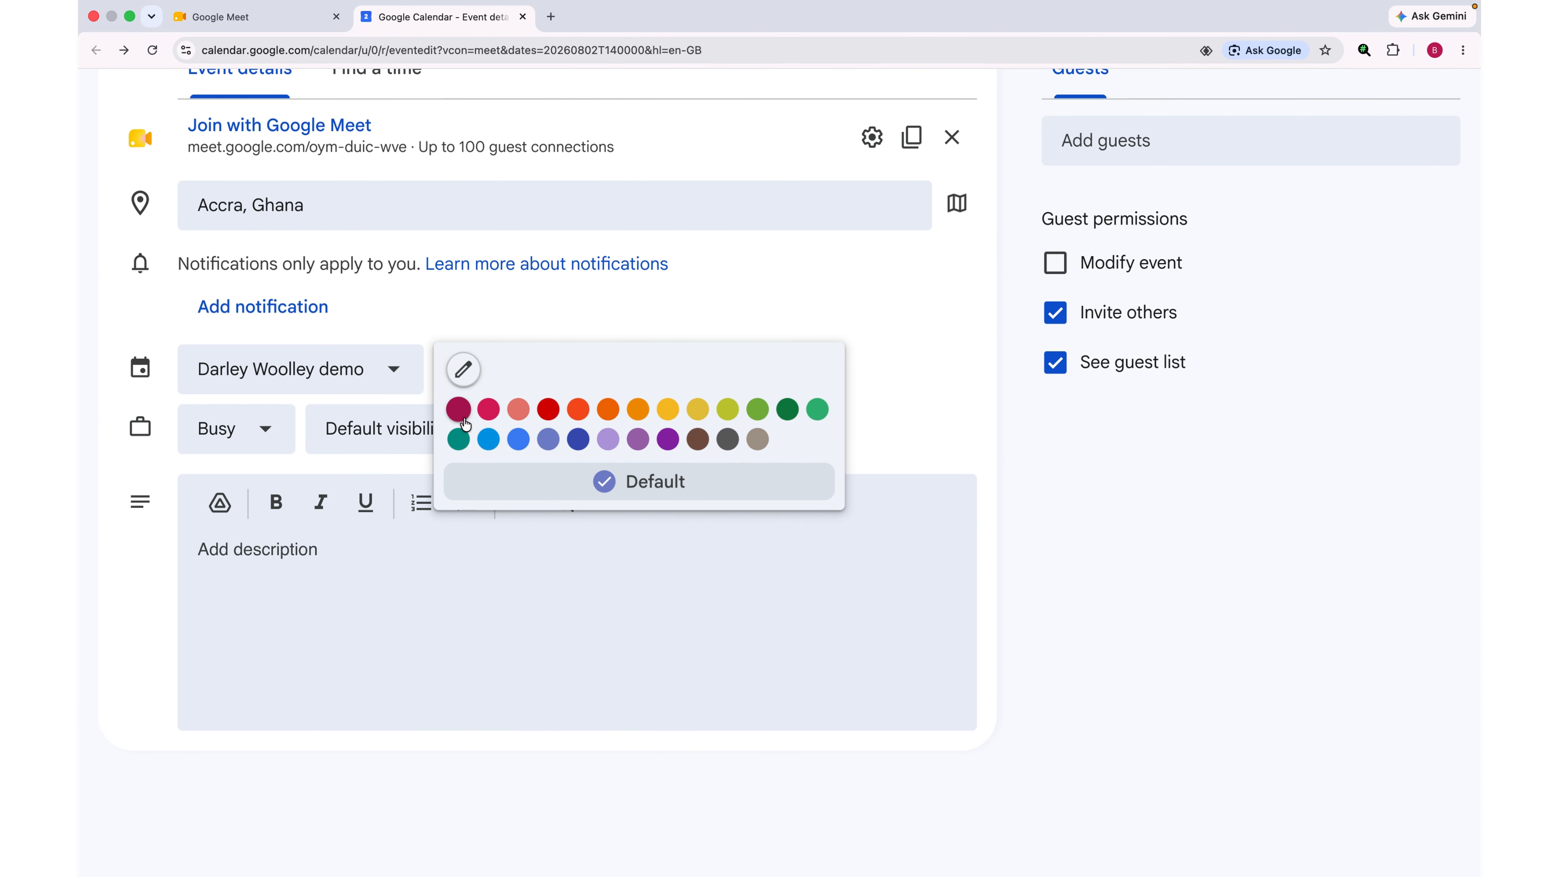
click(555, 412)
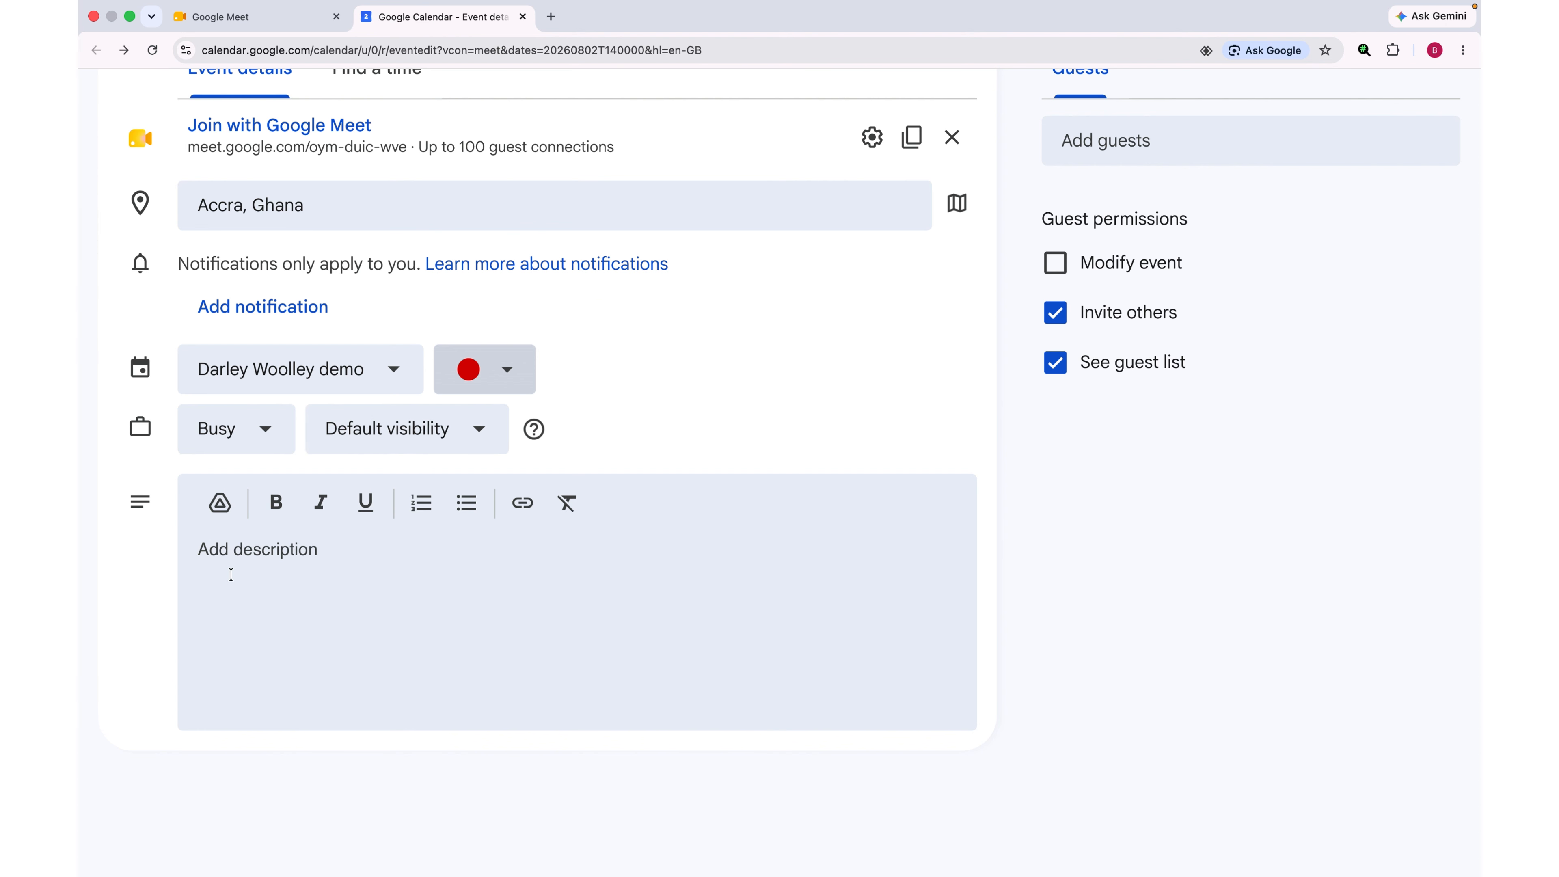
click(237, 547)
Step: Paste 'this is an intro' as the description and attach Exercise for Diabetic Patient.pdf from Drive
text(this is an intro)
click(222, 505)
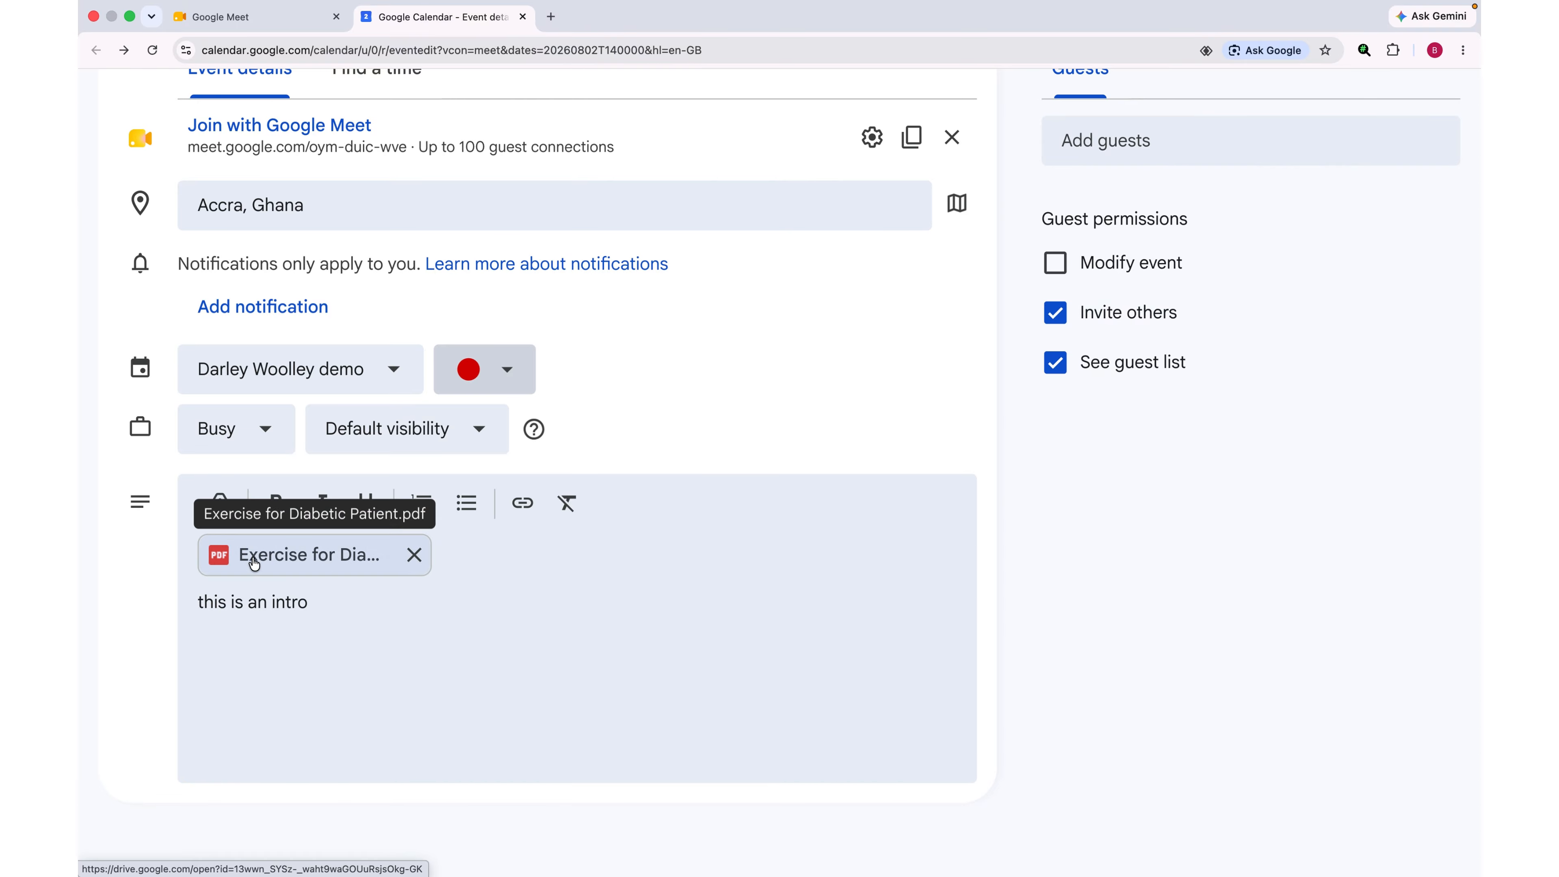
scroll(255, 564, up, 5)
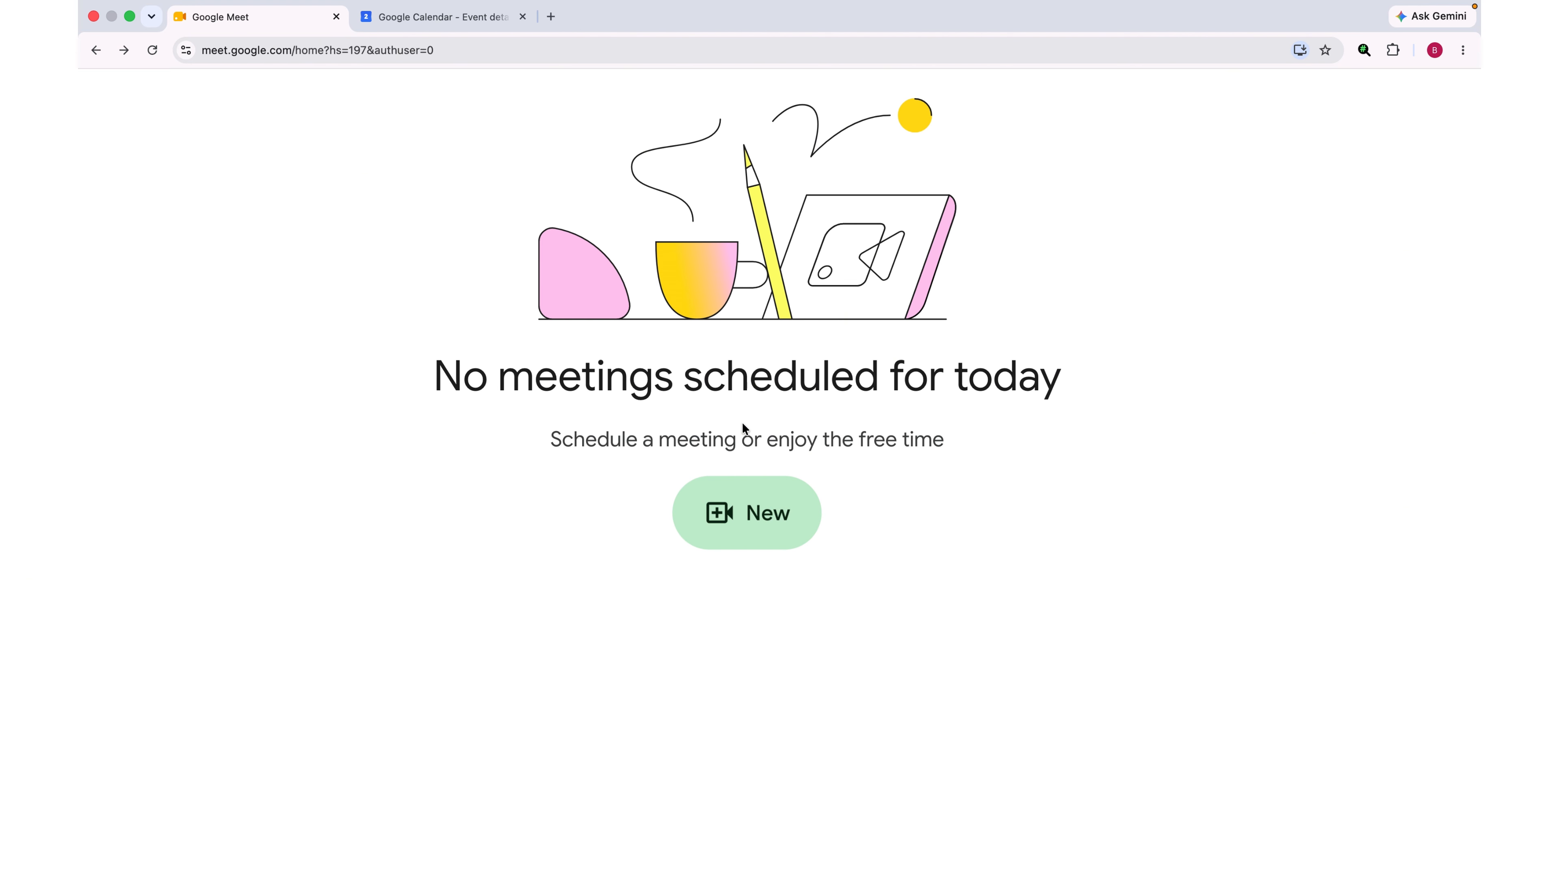
Step: Create a Meet link for later, copy it to the clipboard, and close the joining info
click(749, 513)
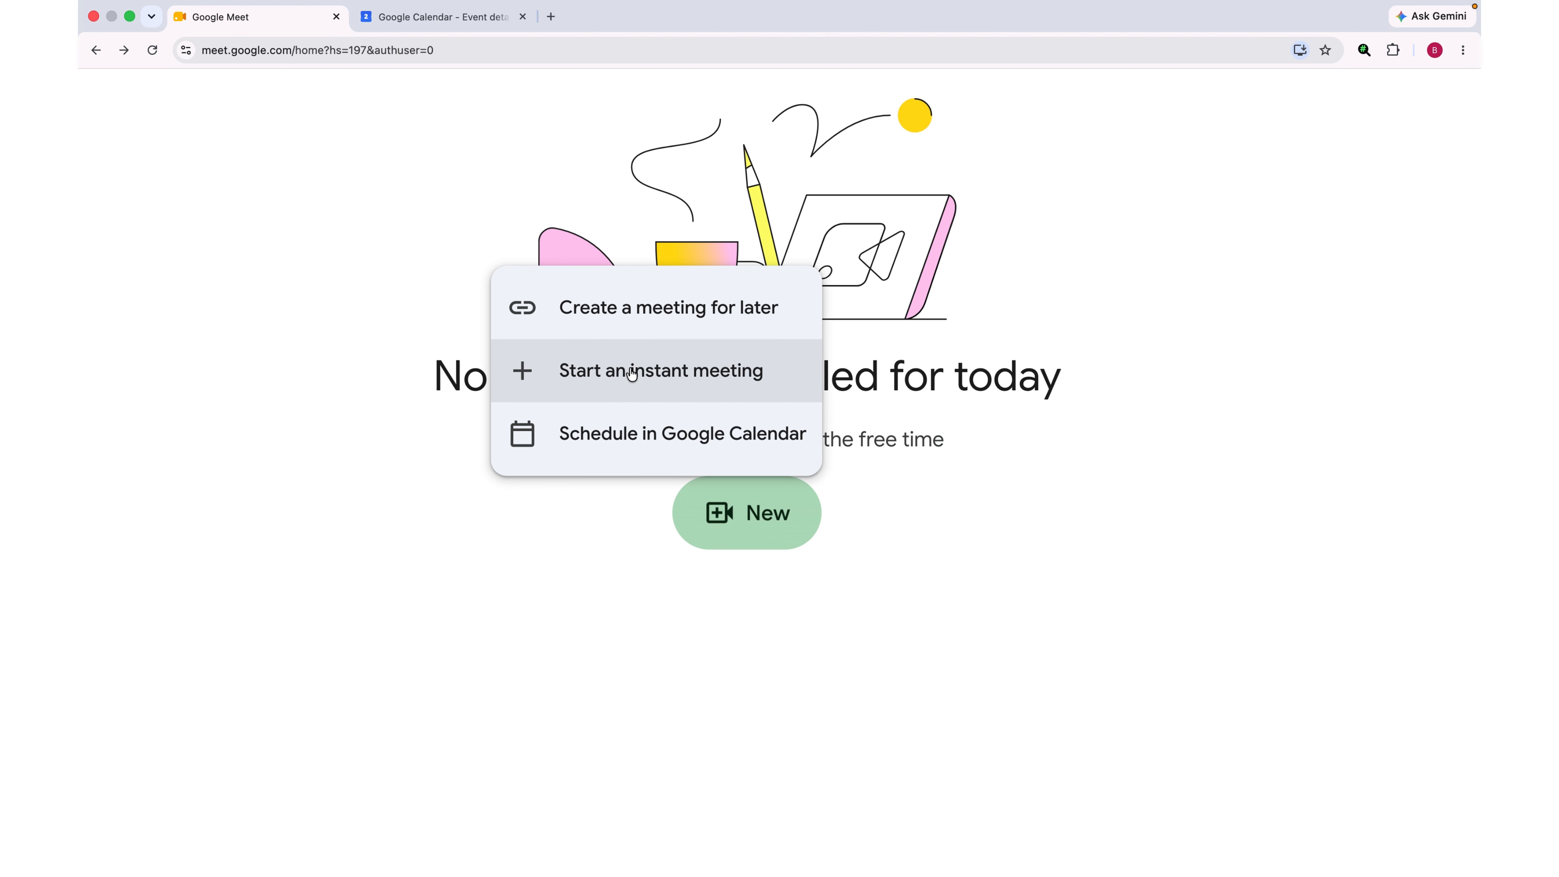
click(616, 314)
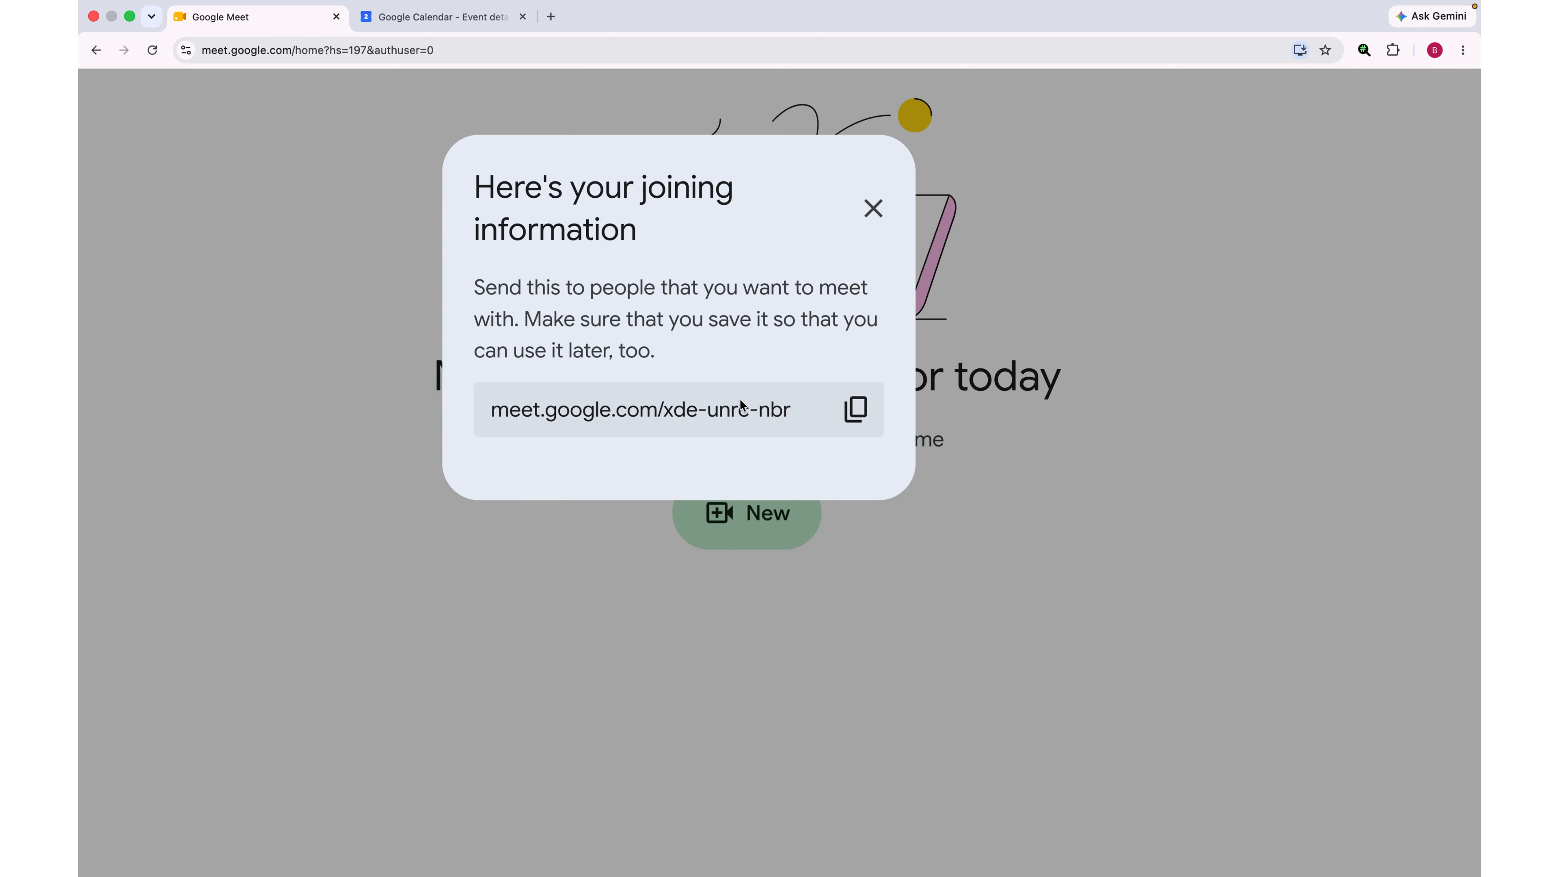
click(864, 405)
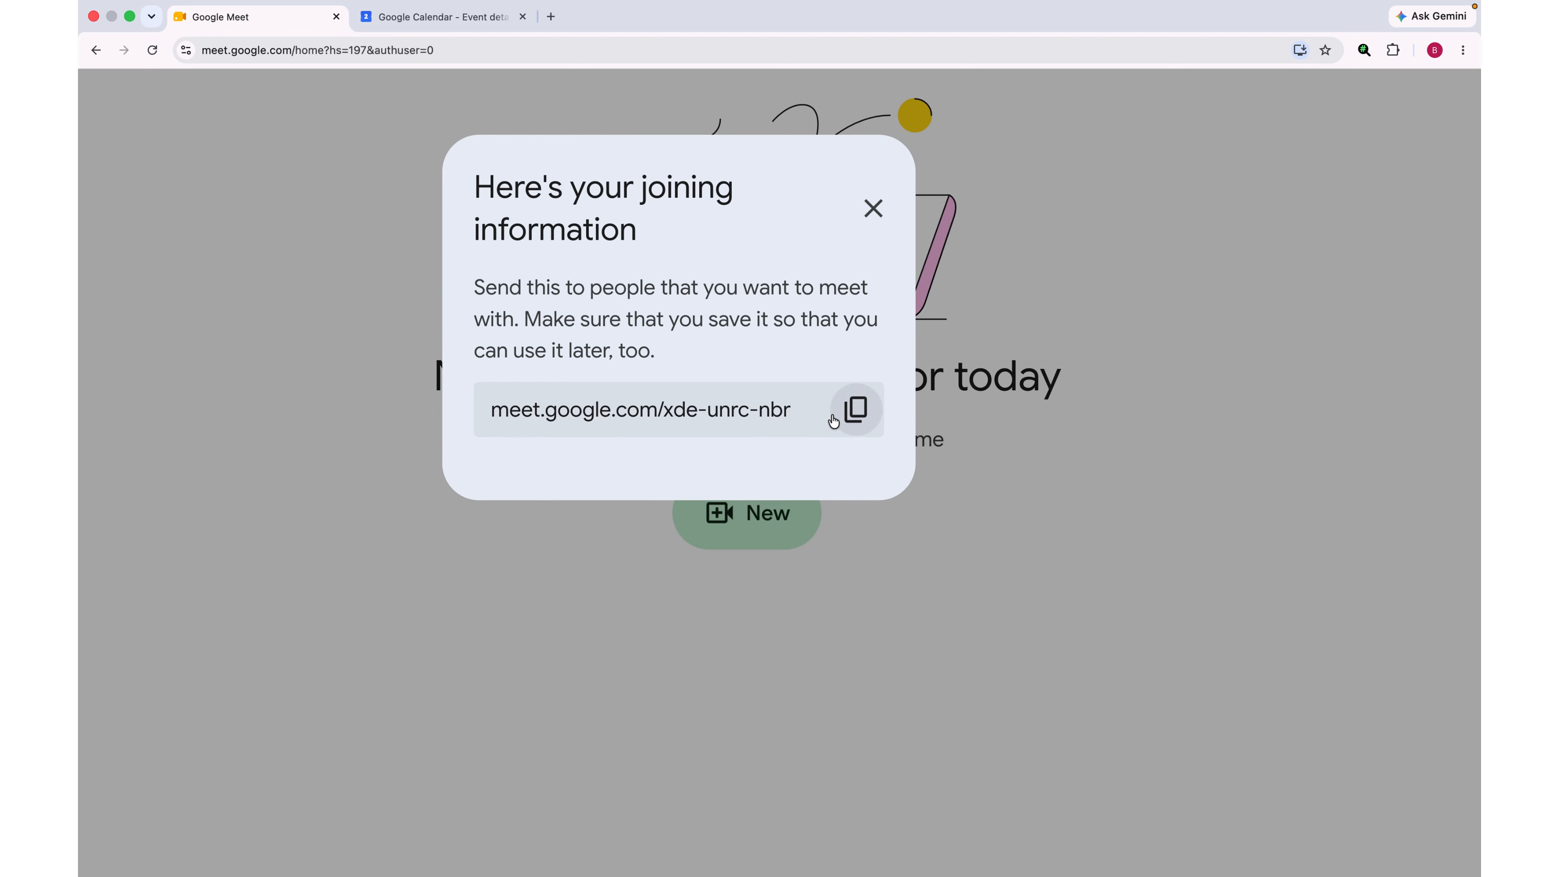
click(860, 415)
click(874, 210)
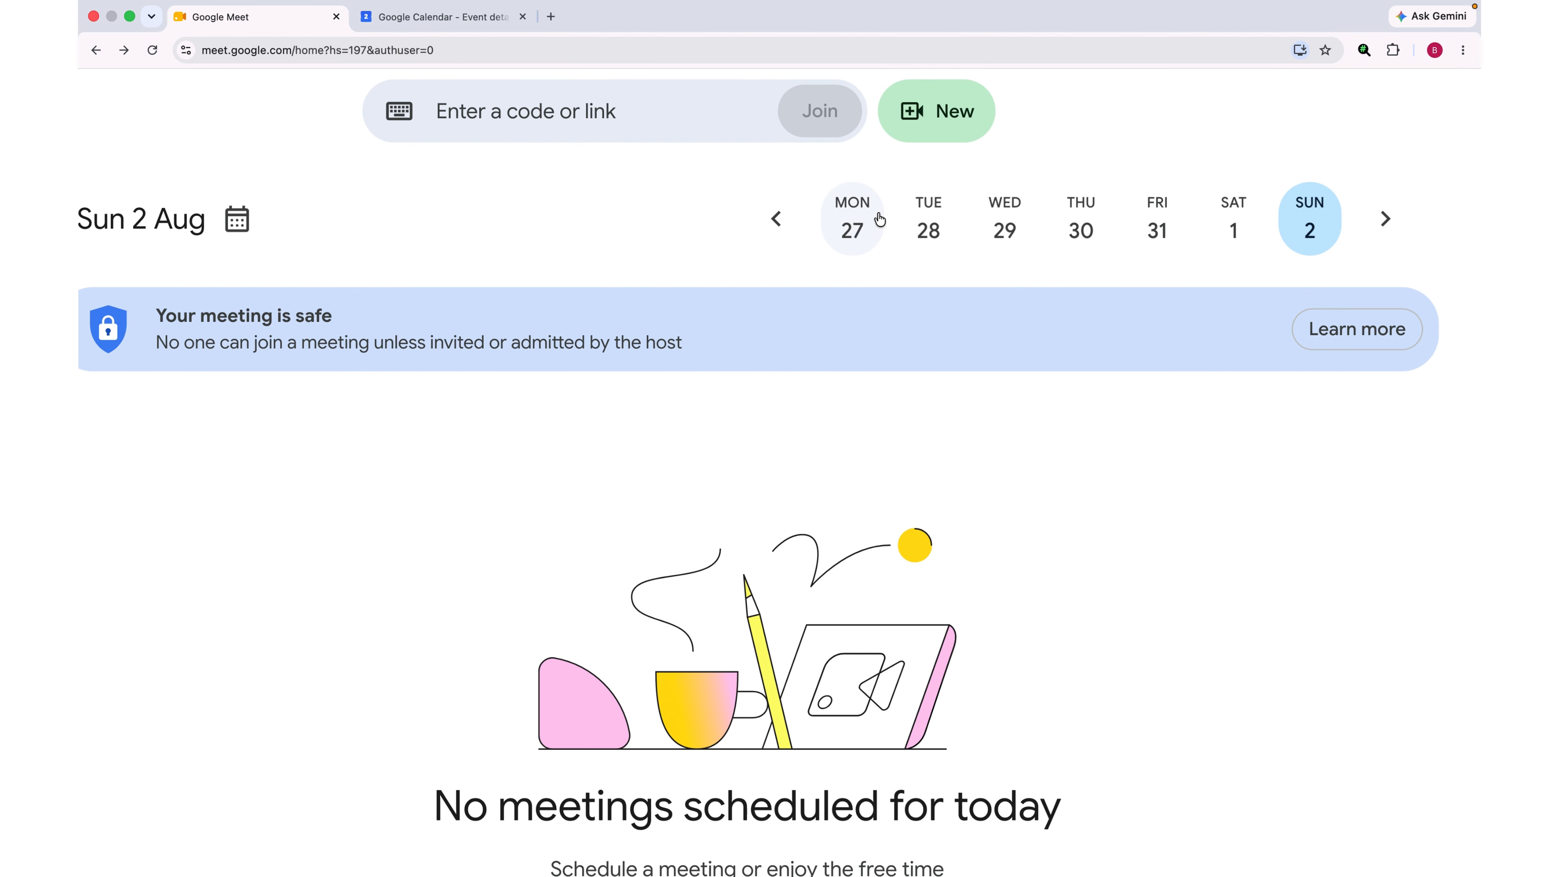
Step: Paste the copied xde-unrc-nbr link into the code field and join that meeting
click(479, 110)
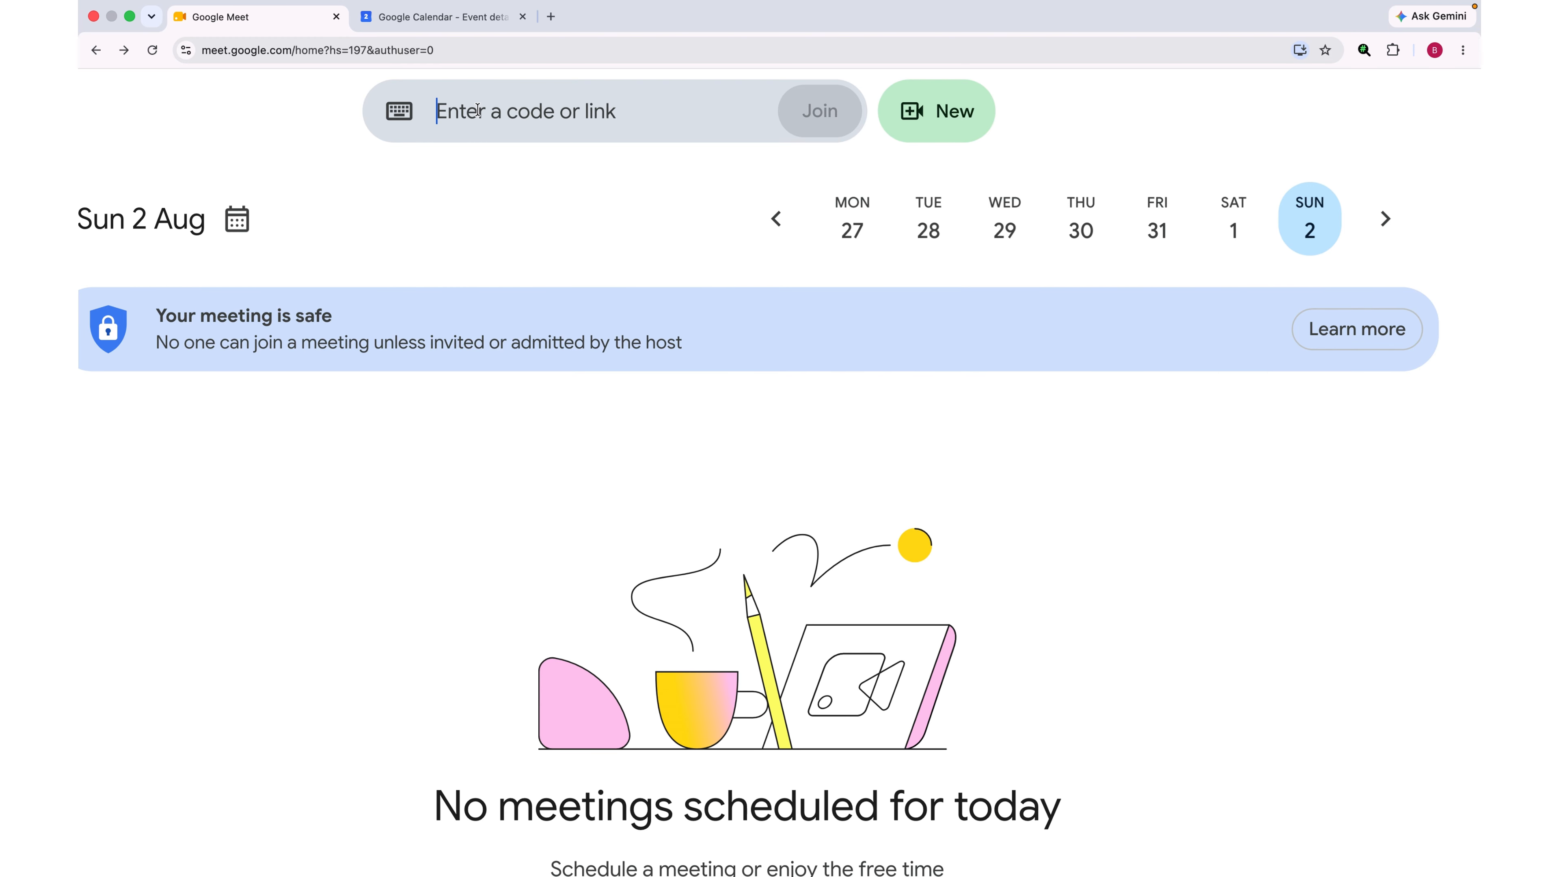
key(super+v)
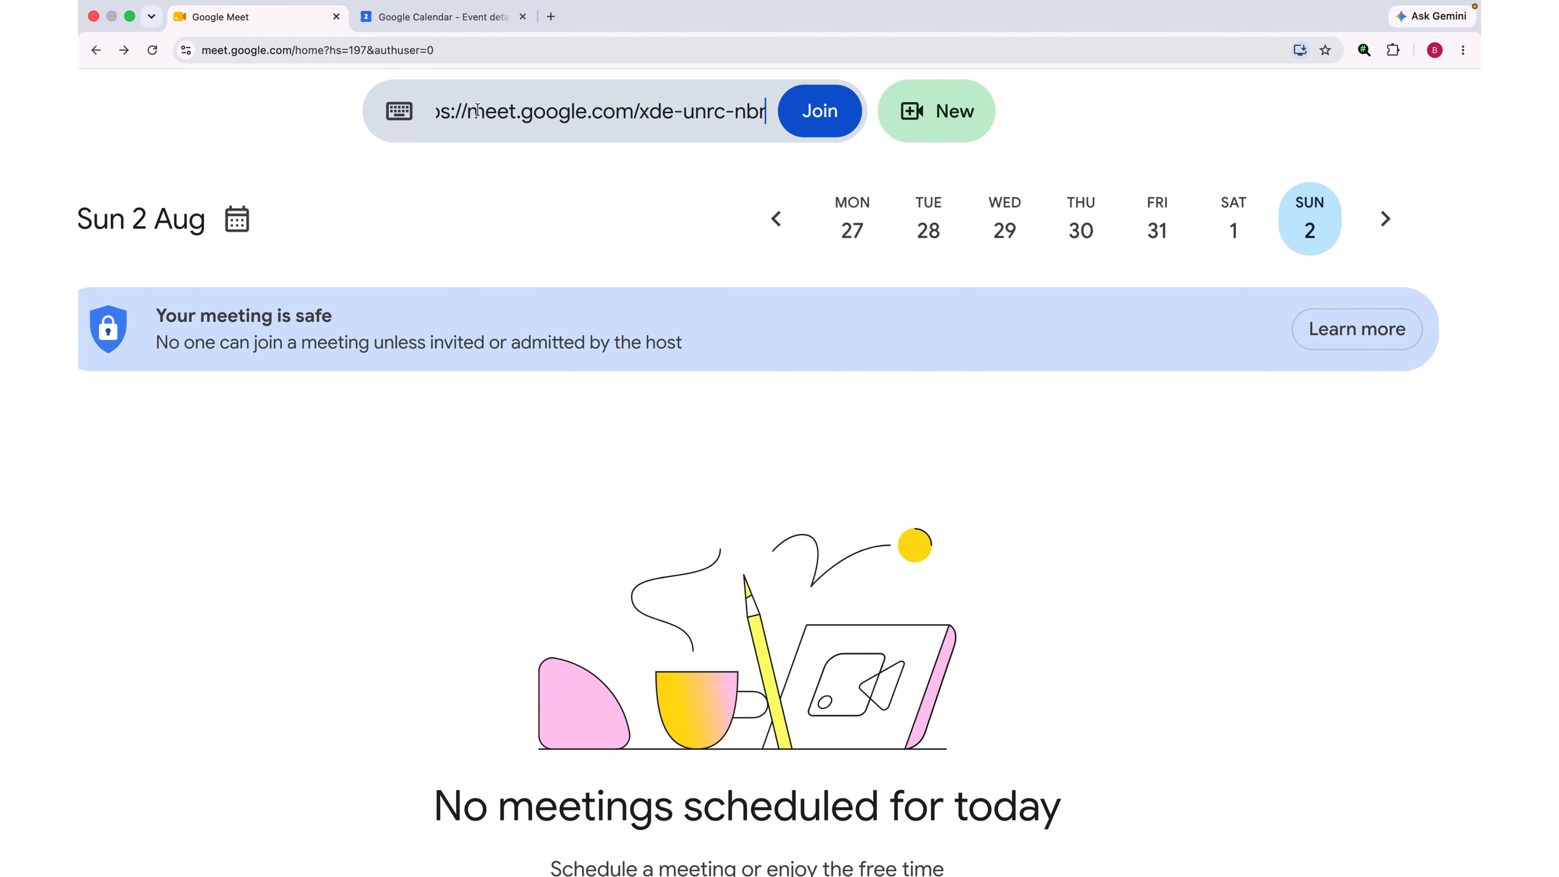
click(835, 134)
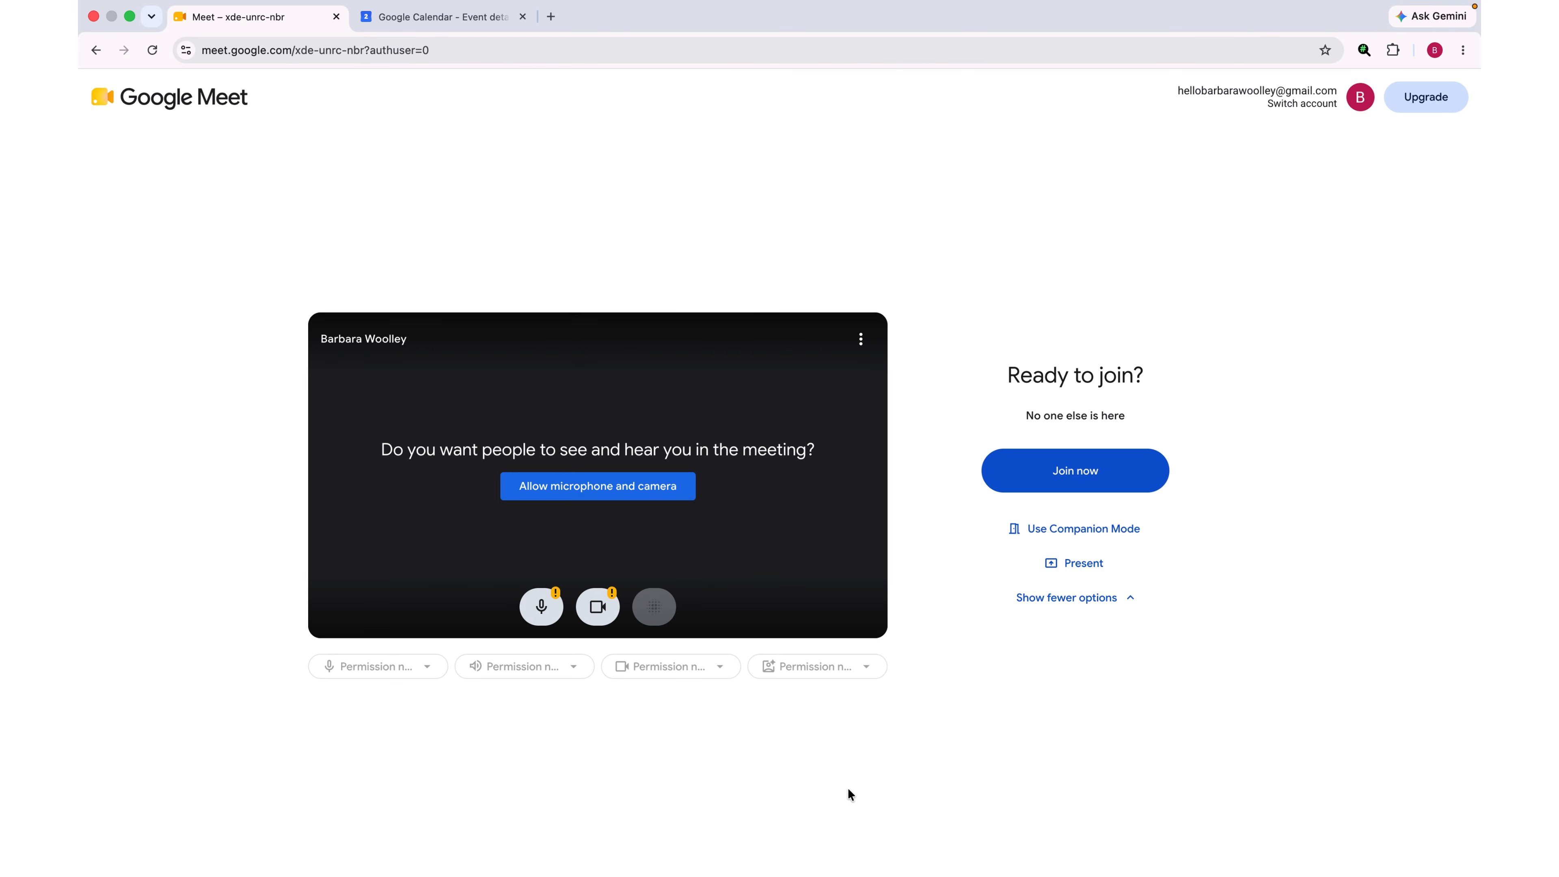